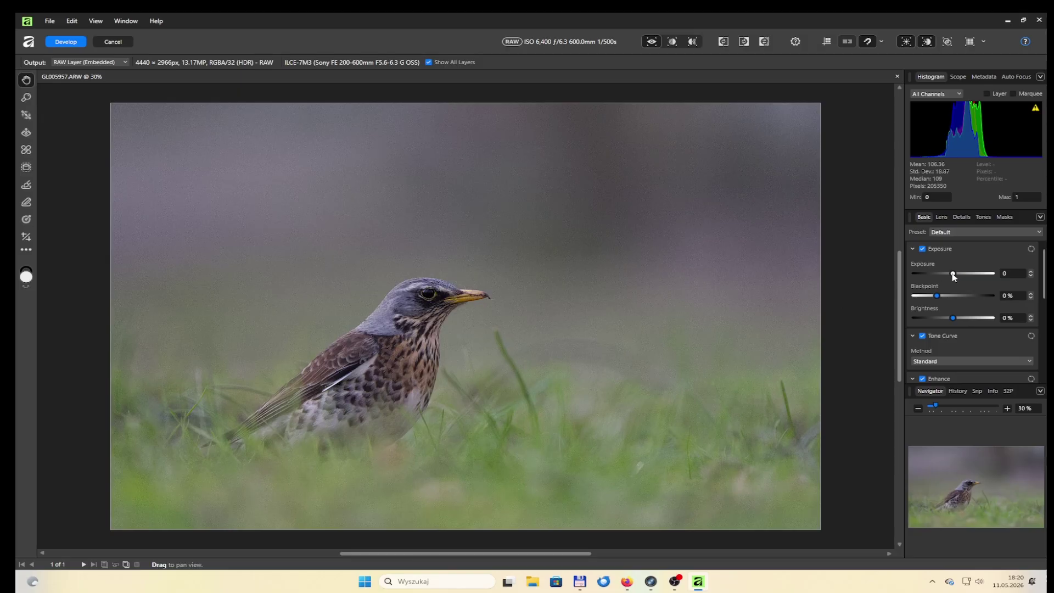
Raise the raw photo's Exposure to 1.503 and set the Blackpoint to 3 %
left_click_drag(953, 274, 943, 296)
left_click_drag(963, 273, 965, 274)
scroll(394, 308, "up", 3)
Set Saturation to 4 % and Vibrance to 5 % in the Enhance adjustments
left_click_drag(1041, 287, 1040, 296)
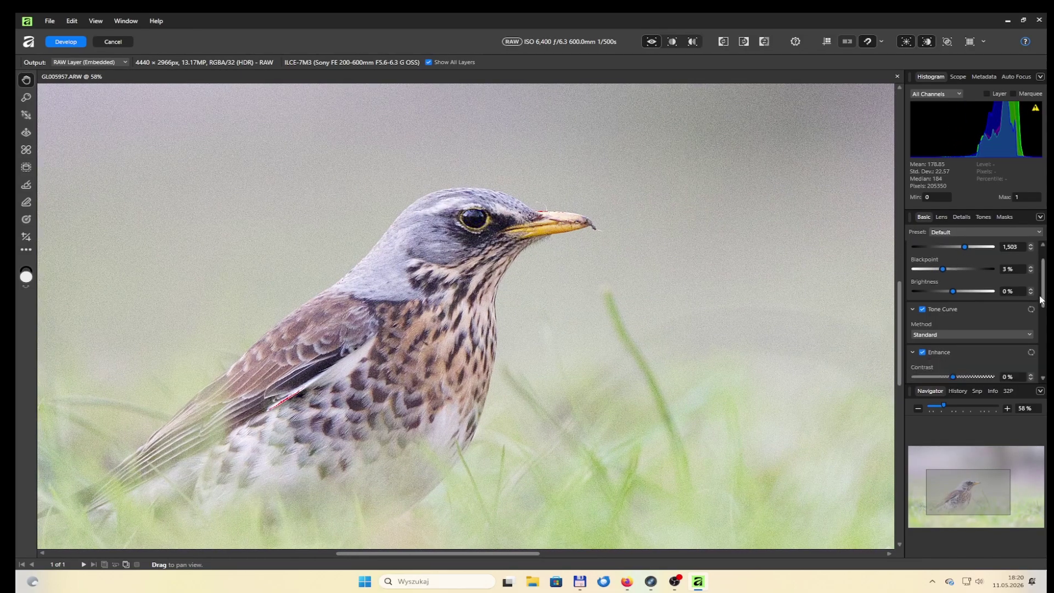
scroll(977, 355, "down", 3)
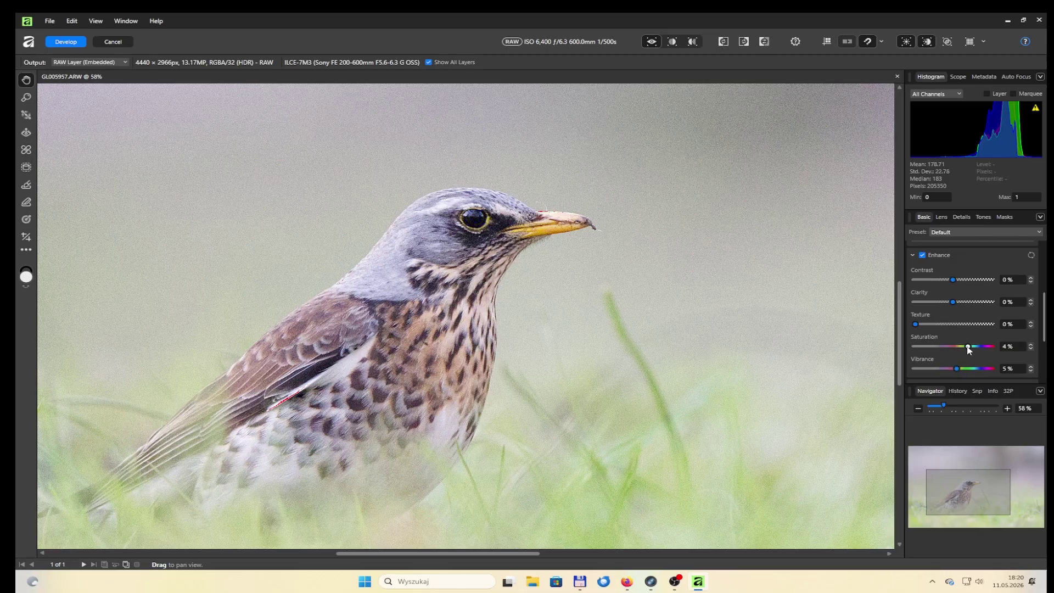
Enable White Balance with a Temperature of 5144 K and a Tint of 18 %
scroll(1022, 361, "down", 3)
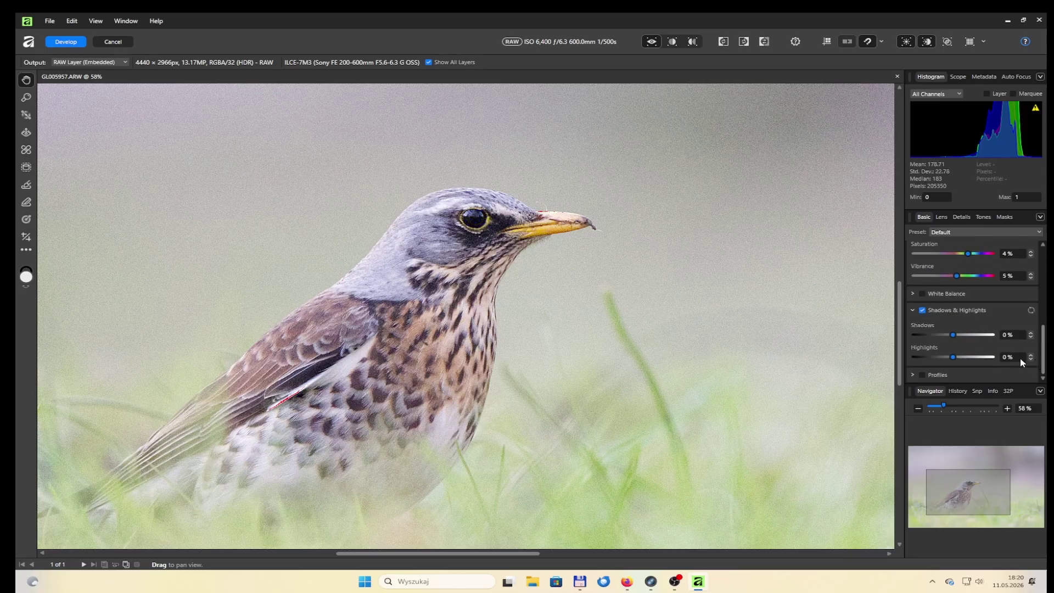
left_click(922, 295)
left_click_drag(968, 318, 966, 319)
Compare the adjusted bird photo with the original in split view, moving the divider across it, and return to the single view
scroll(619, 308, "down", 3)
left_click(672, 41)
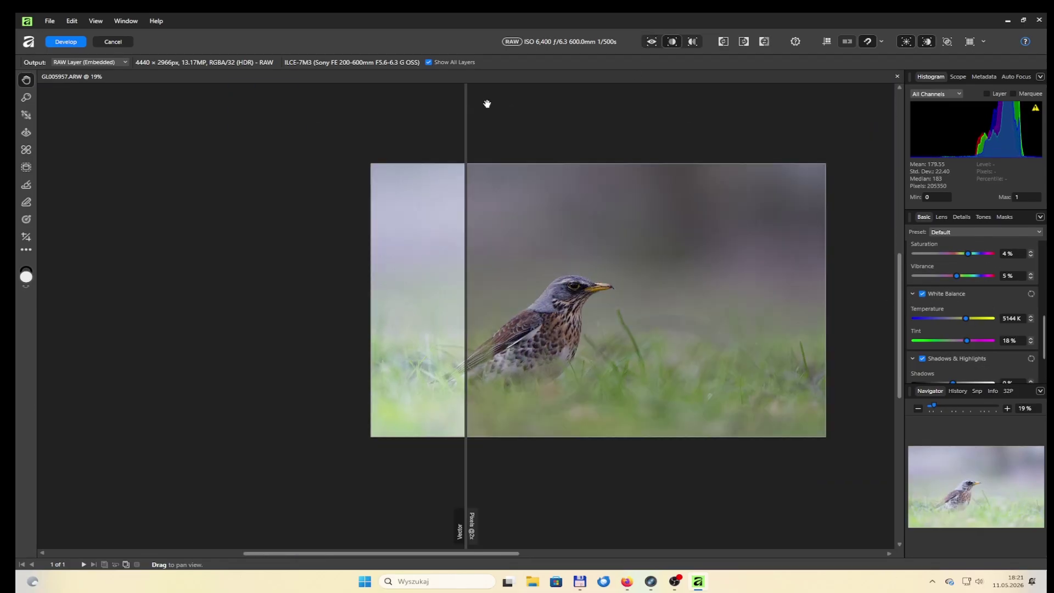
left_click_drag(466, 123, 541, 110)
left_click(652, 42)
scroll(670, 356, "up", 3)
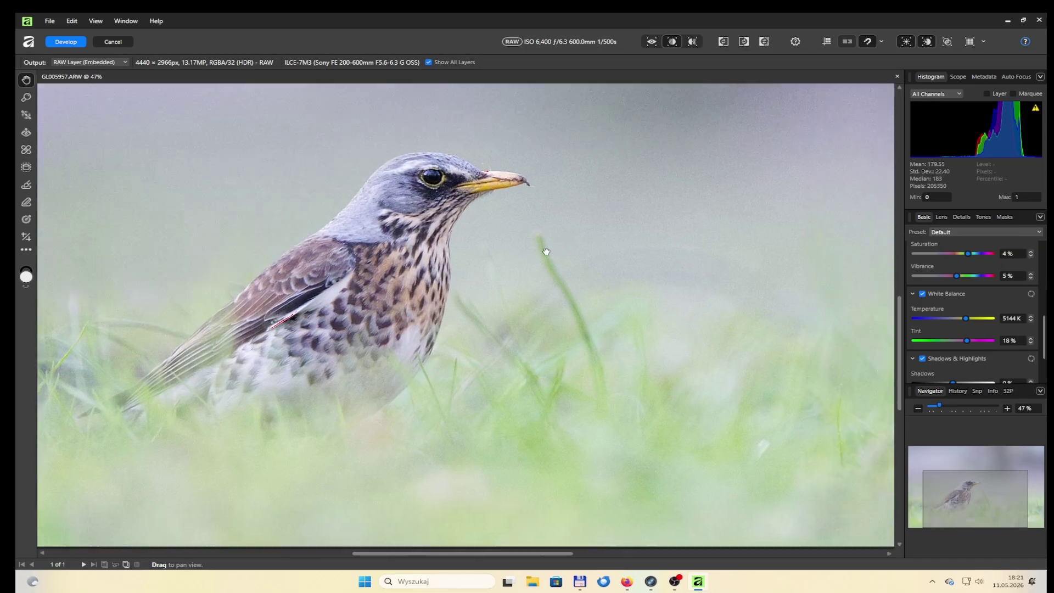
Set Shadows to 22 % and adjust the Highlights of the raw photo
scroll(953, 330, "down", 1)
left_click_drag(953, 335, 961, 335)
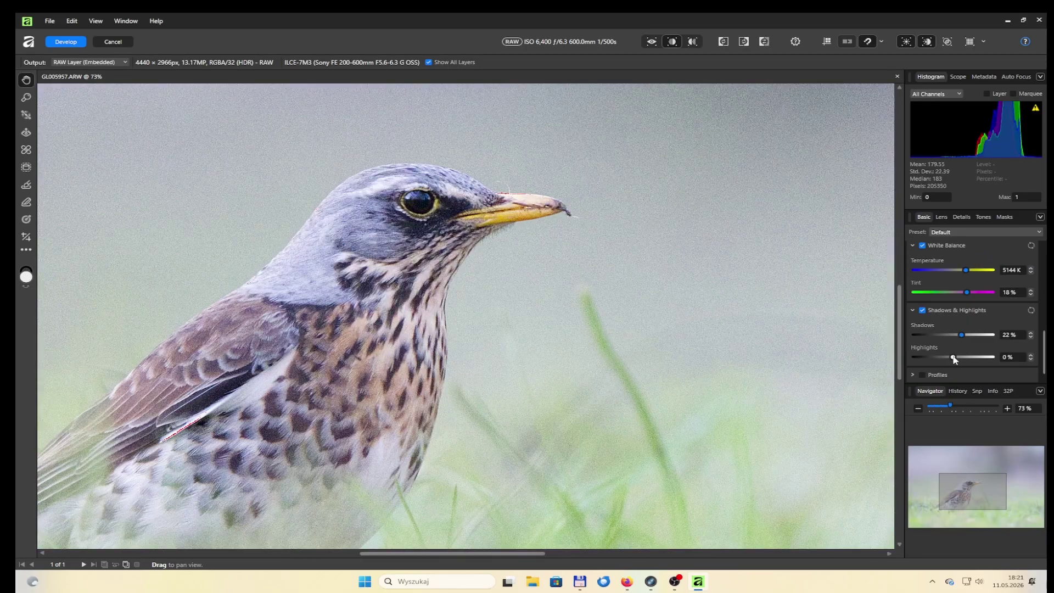
scroll(1040, 337, "up", 1)
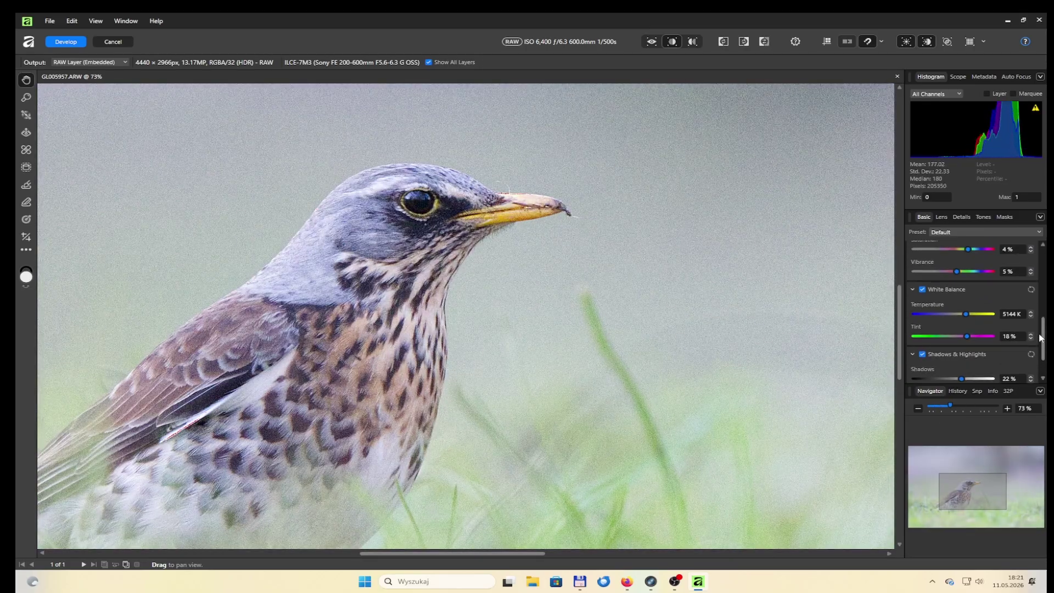
Review the basic adjustments and compare the photo side by side with the original in mirror view
left_click_drag(1040, 335, 1039, 268)
scroll(498, 258, "down", 5)
left_click(693, 41)
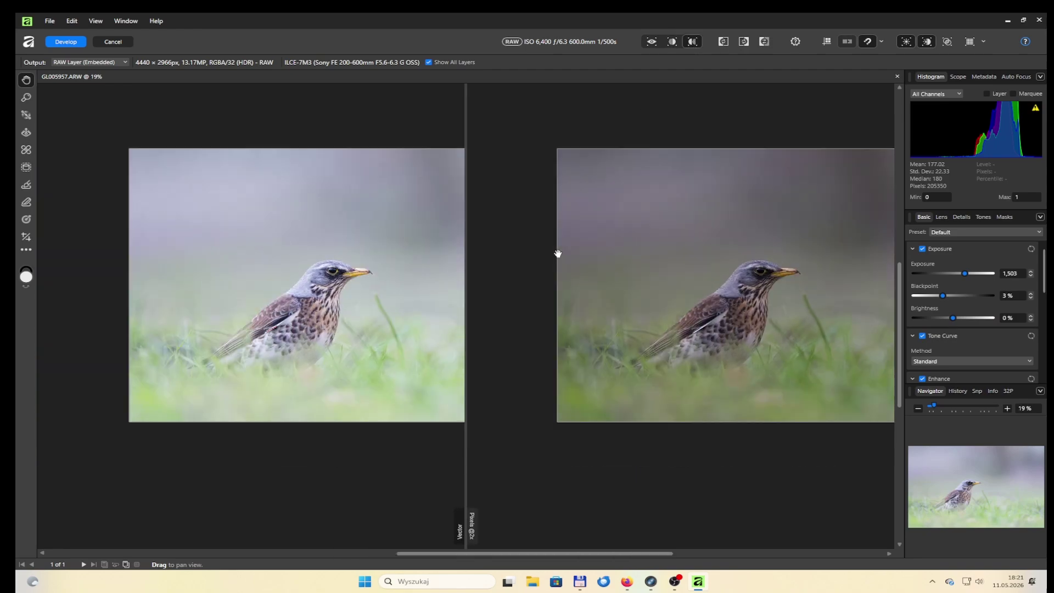
left_click(652, 42)
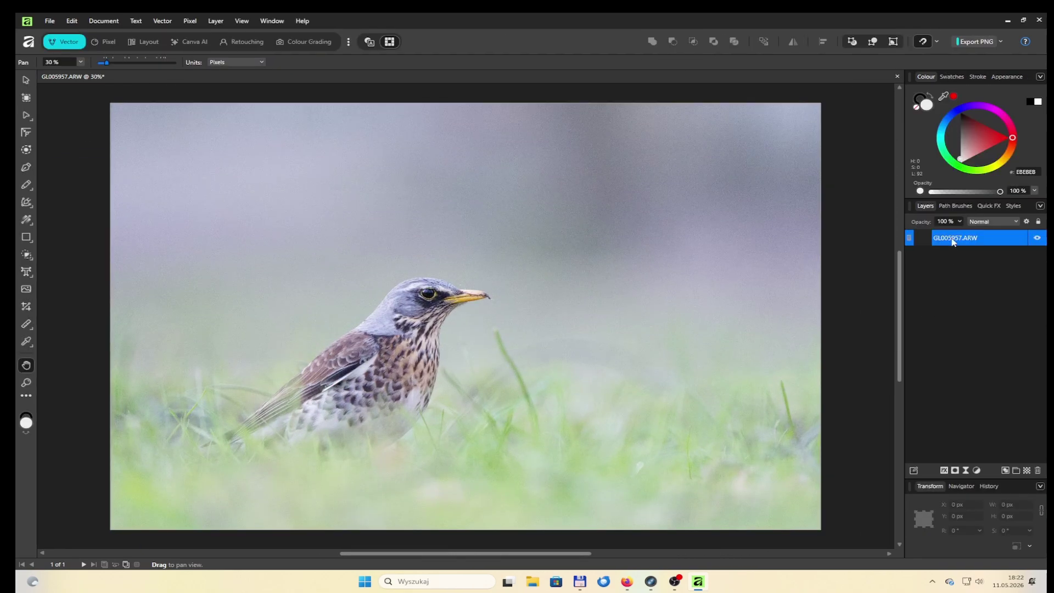
Duplicate the GL005957.ARW layer and open the copy in the Topaz DeNoise AI plugin
right_click(953, 242)
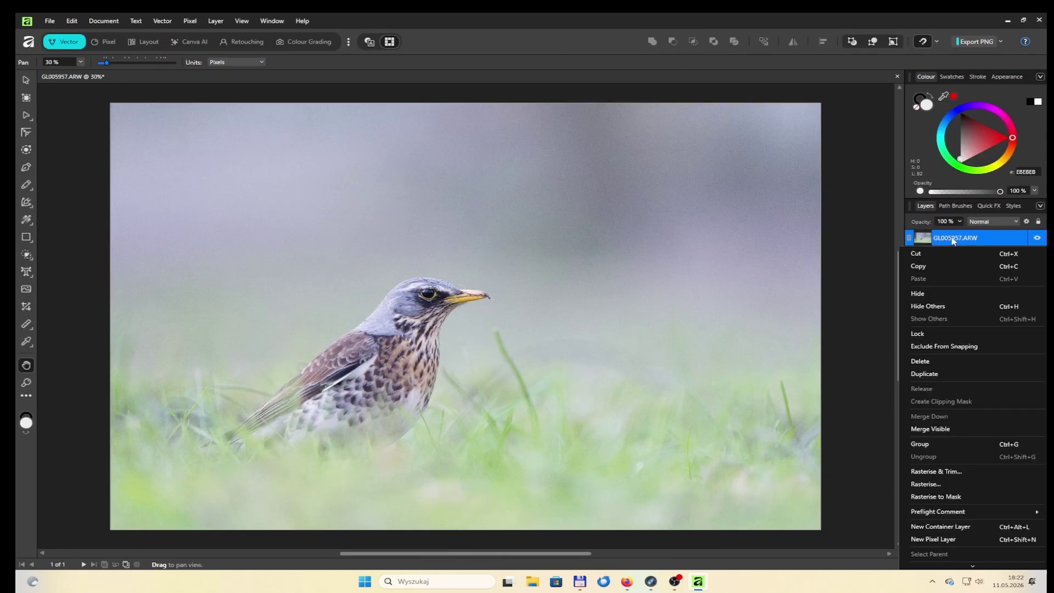
left_click(949, 376)
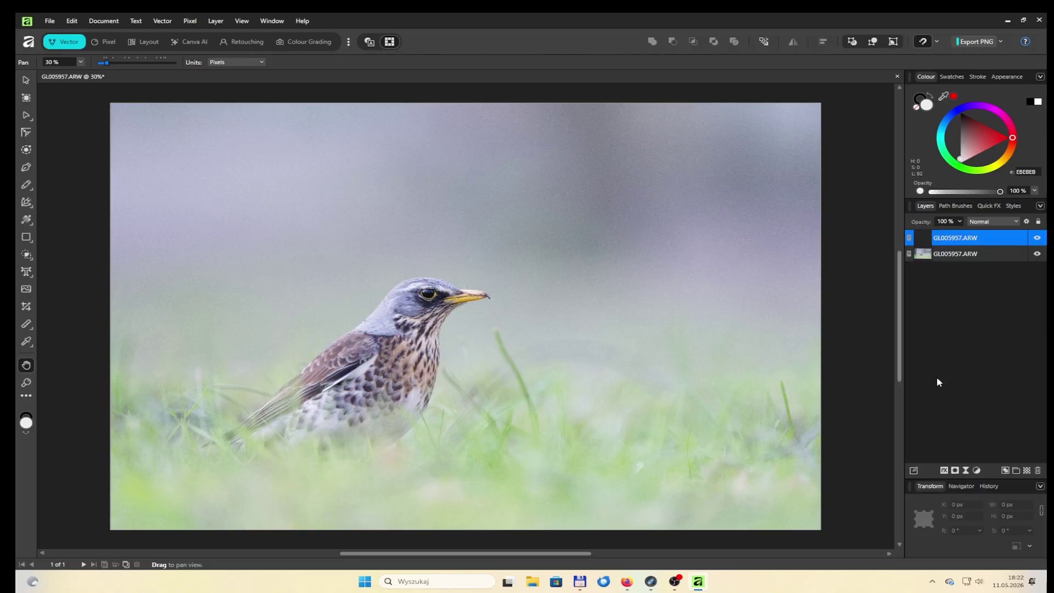
left_click(190, 20)
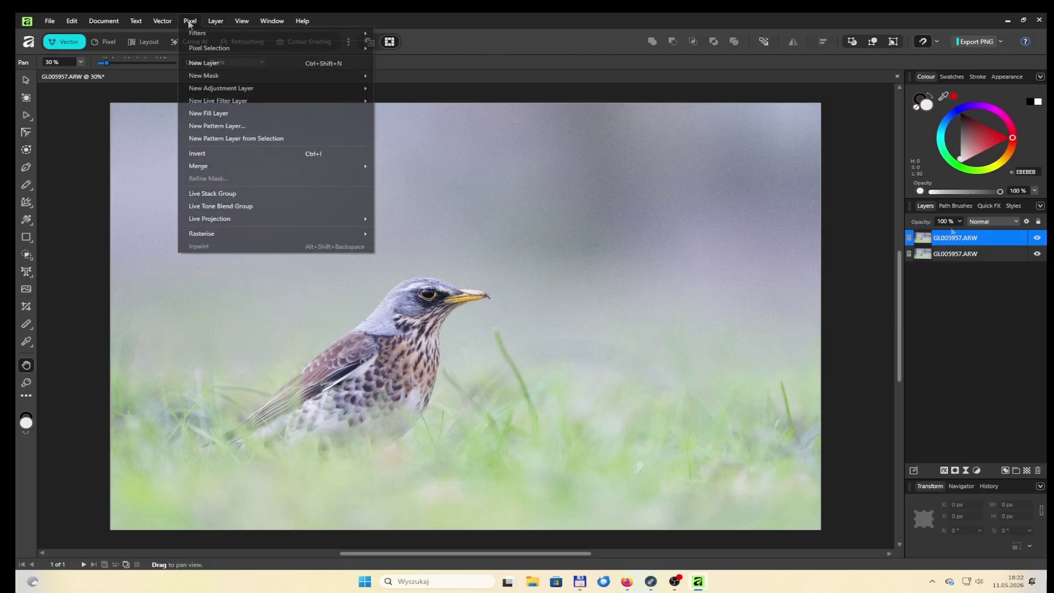
mouse_move(272, 39)
mouse_move(457, 235)
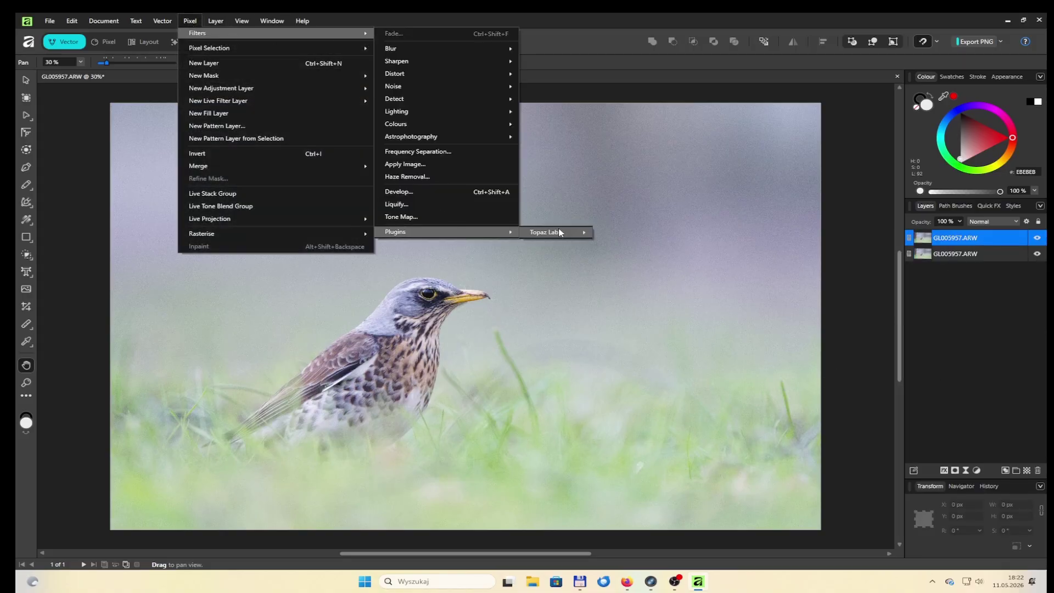
mouse_move(561, 232)
left_click(625, 231)
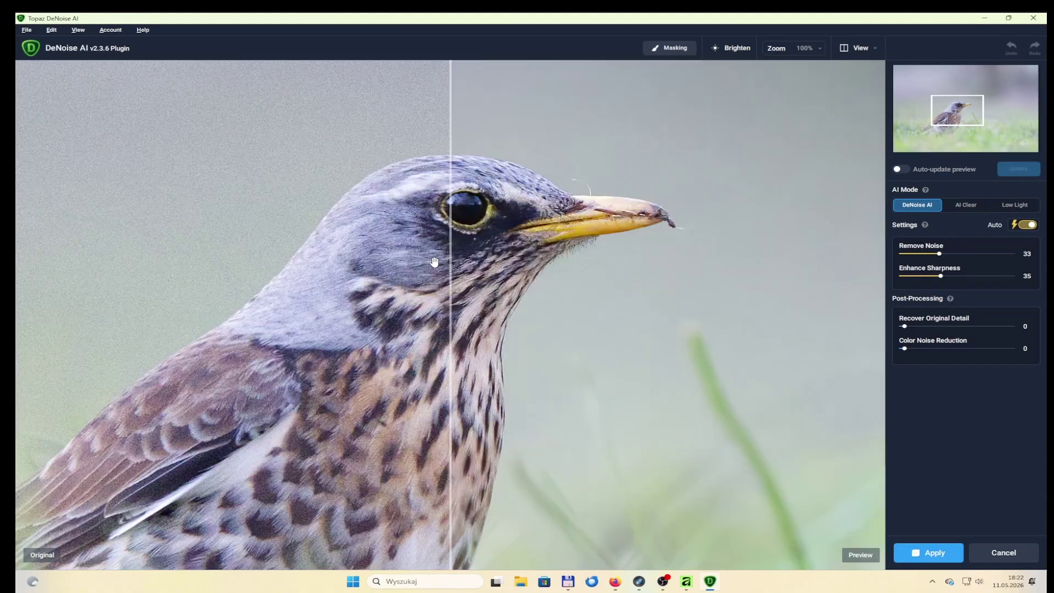
Set Remove Noise to 20, update the preview, and shift the comparison divider to check the bird
left_click_drag(435, 262, 125, 264)
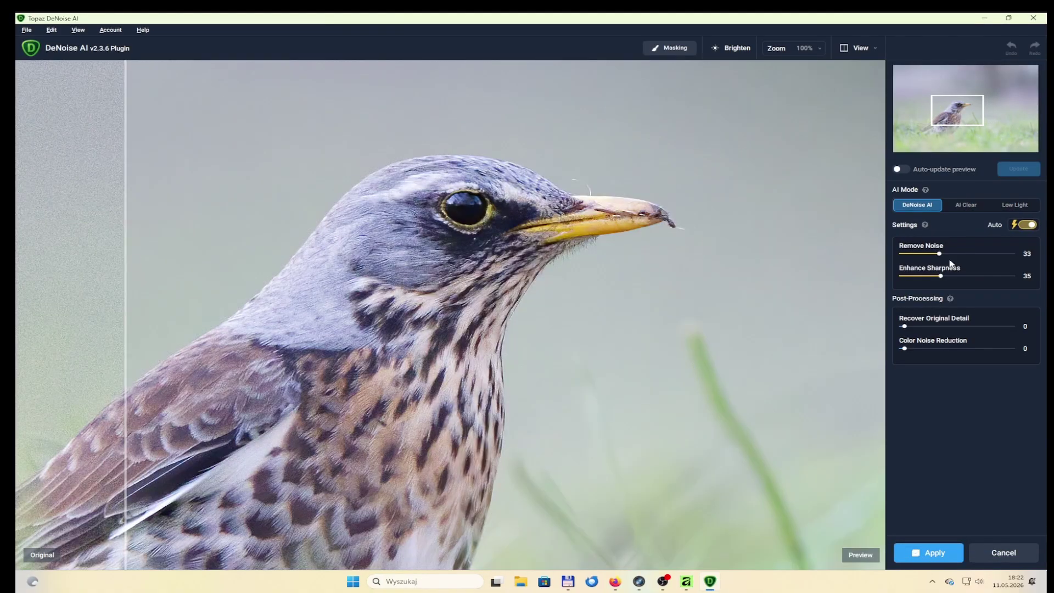
left_click_drag(920, 253, 925, 253)
left_click(1011, 172)
mouse_move(125, 285)
left_mouse_down()
mouse_move(174, 285)
mouse_move(104, 288)
left_mouse_up()
Set Recover Original Detail to 14, raise Color Noise Reduction, and apply the denoising to the layer
left_click(919, 326)
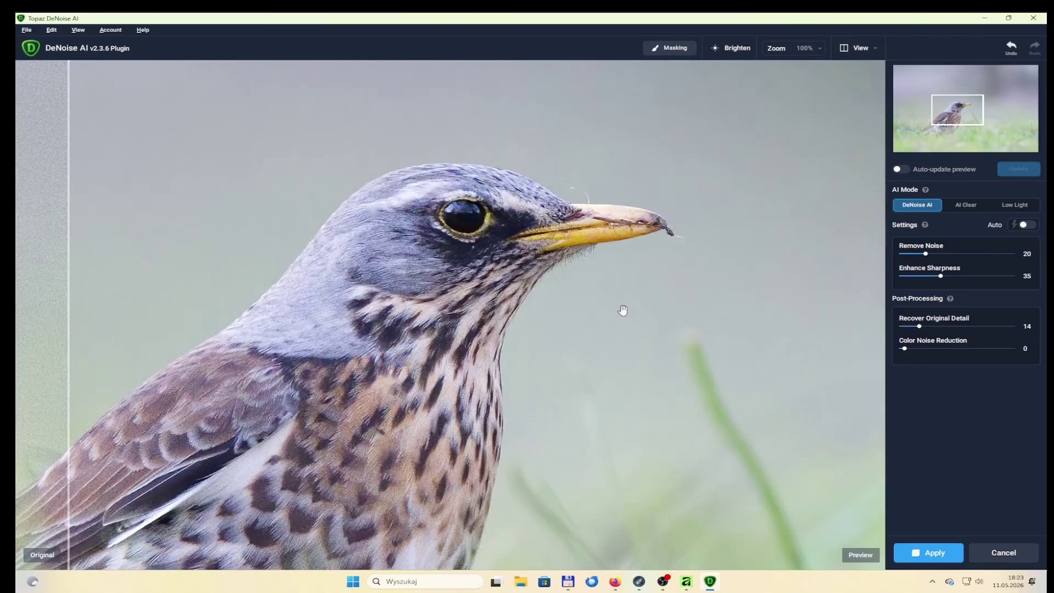
left_click_drag(904, 349, 926, 348)
left_click(929, 554)
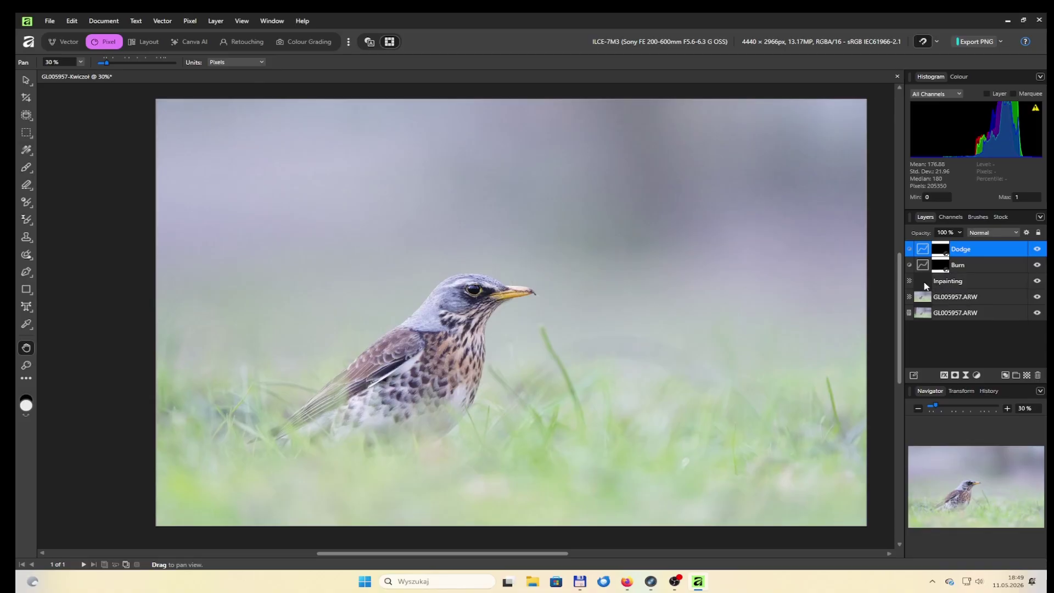
On the Inpainting layer, inpaint the bright spot and the thin blade beside it in the grass at the photo's lower right
left_click(925, 283)
key("j")
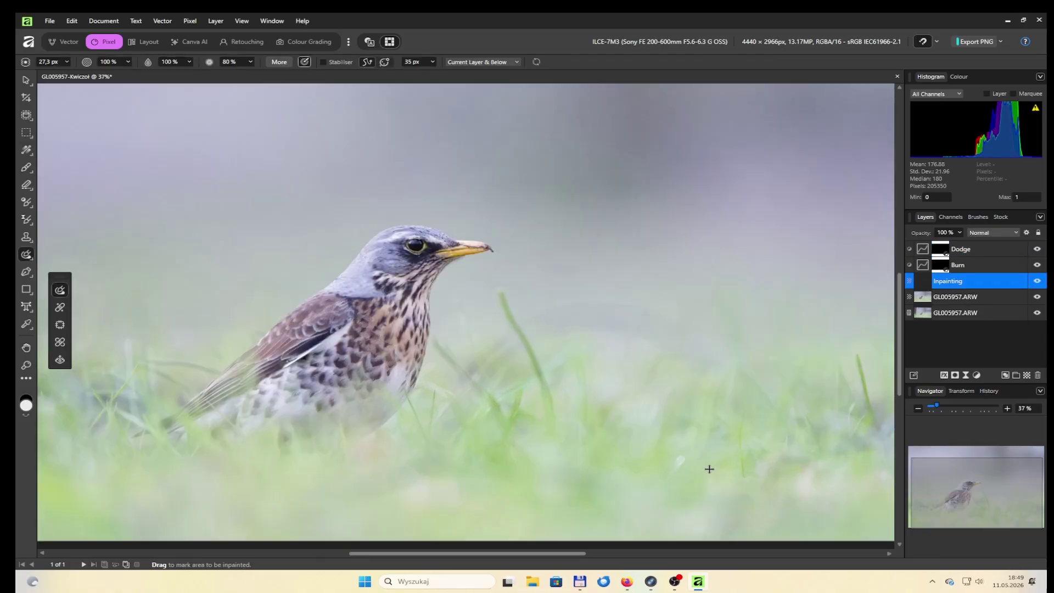
scroll(716, 472, "up", 5)
left_click_drag(645, 425, 609, 472)
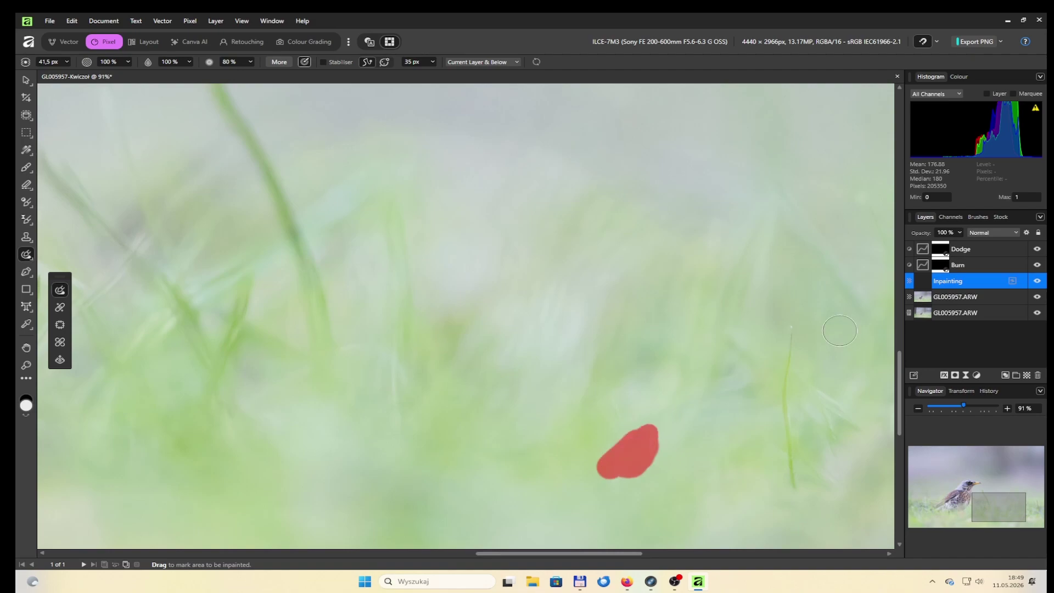
key("bracketleft")
key("bracketleft")
left_click_drag(790, 324, 790, 483)
scroll(736, 444, "down", 3)
Inpaint the thick green grass blade in front of the bird, including its leftover traces
scroll(397, 212, "up", 4)
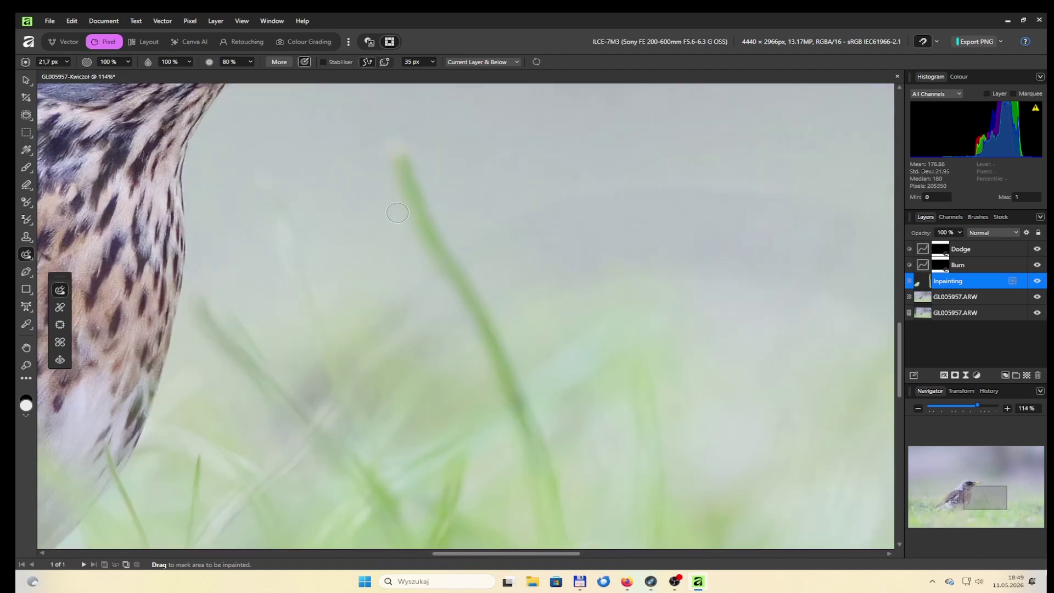
key("bracketright")
key("bracketright")
mouse_move(406, 125)
left_mouse_down()
mouse_move(484, 287)
mouse_move(541, 439)
mouse_move(548, 494)
left_mouse_up()
left_click_drag(388, 182, 423, 221)
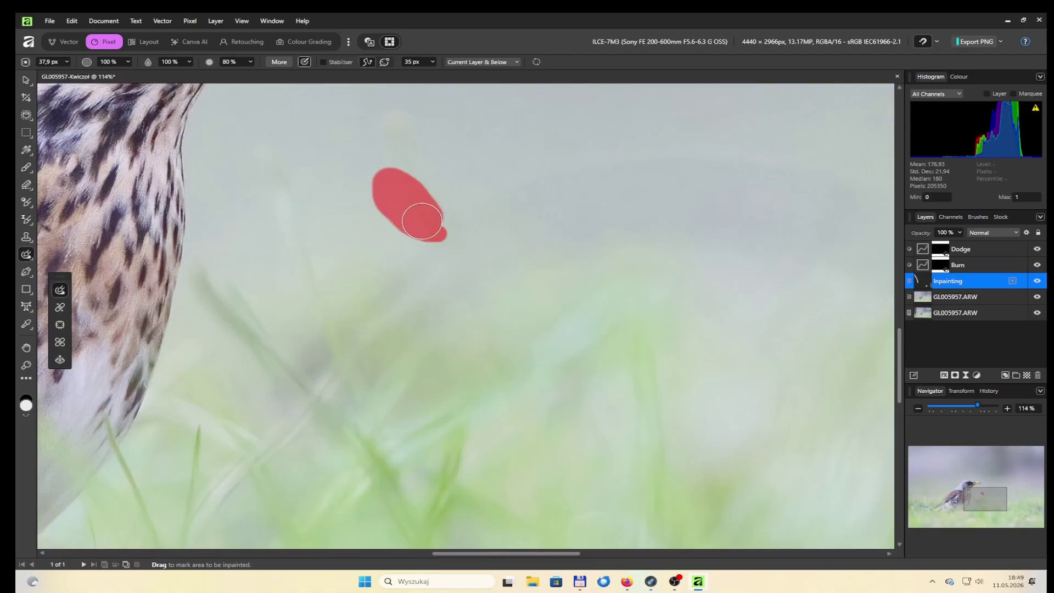
left_click_drag(461, 302, 536, 414)
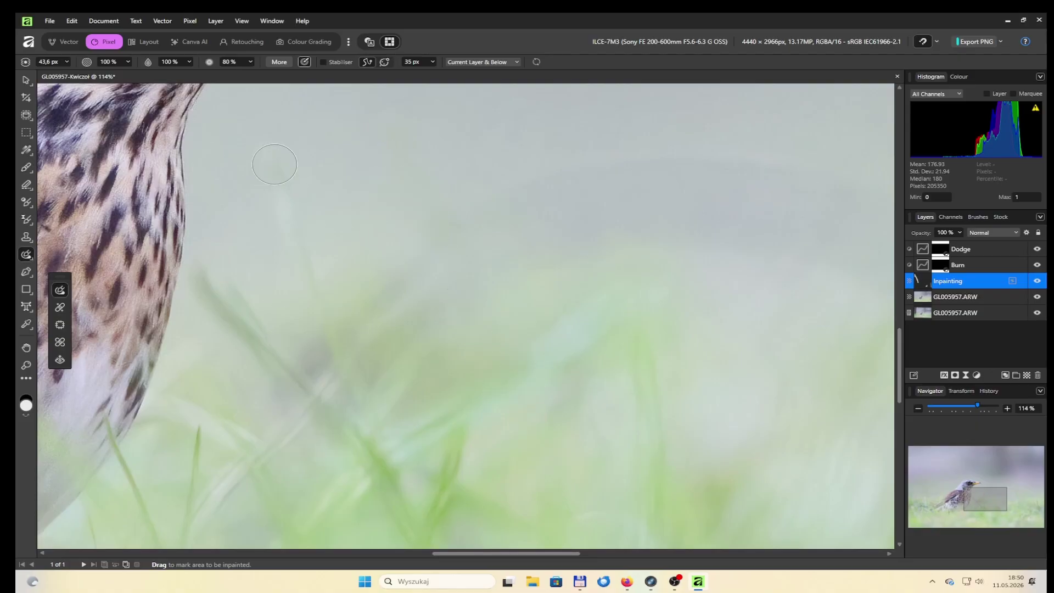
Inpaint the blurred, crossing grass stalks next to the bird's breast
mouse_move(274, 164)
left_mouse_down()
mouse_move(315, 302)
mouse_move(353, 384)
left_mouse_up()
mouse_move(202, 262)
left_mouse_down()
mouse_move(274, 349)
mouse_move(277, 380)
mouse_move(247, 396)
left_mouse_up()
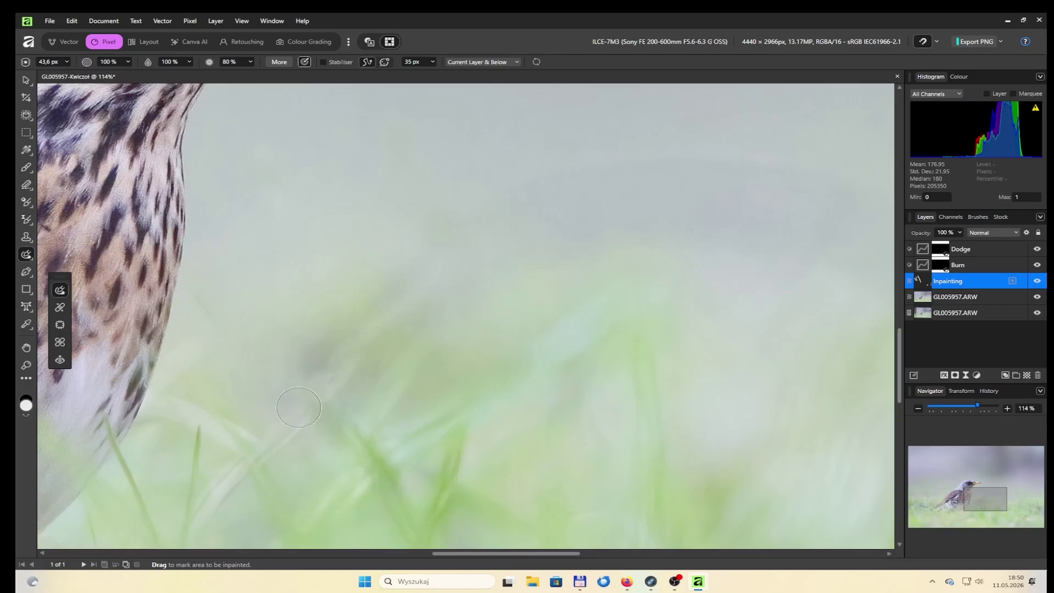
left_click_drag(331, 382, 293, 410)
Inpaint the faint grass blade behind the bird's wing, redoing the stroke along the feather edge, and touch up the background beside it
scroll(312, 425, "down", 7)
scroll(162, 416, "up", 8)
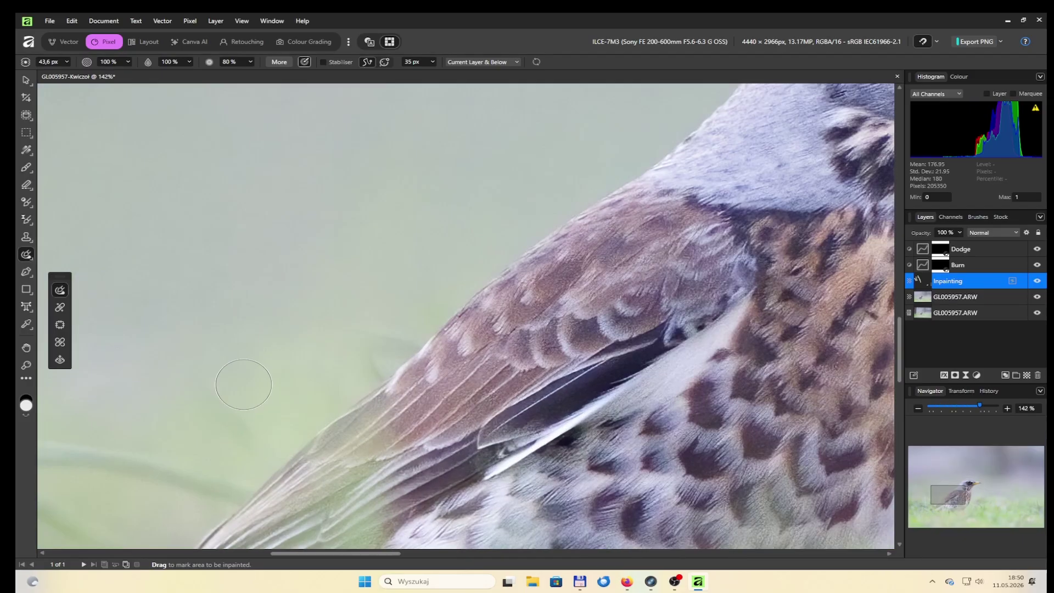
left_click_drag(391, 348, 386, 352)
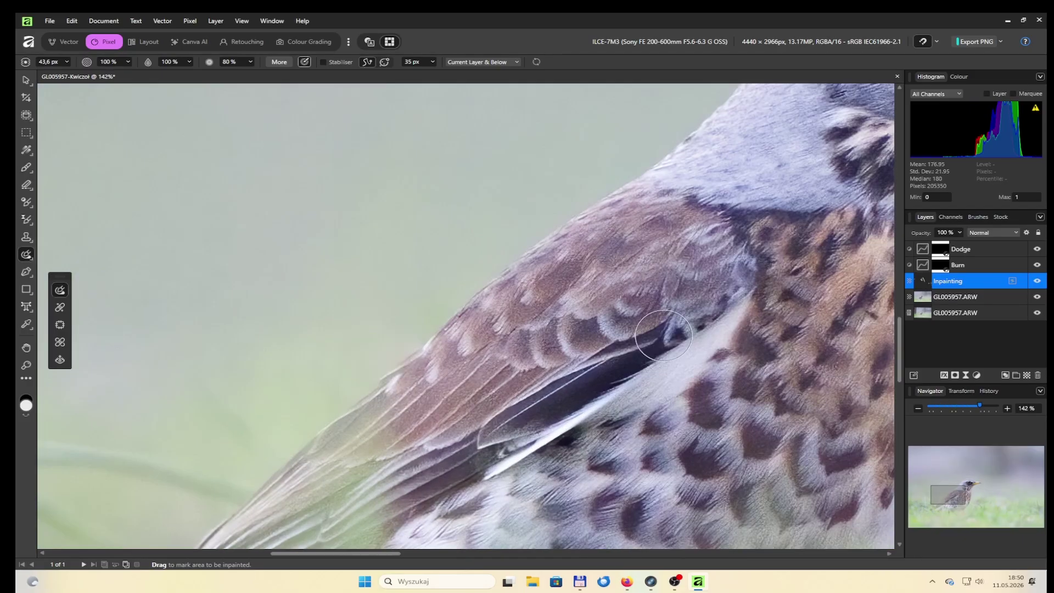
key("ctrl+z")
mouse_move(402, 338)
left_mouse_down()
mouse_move(360, 357)
mouse_move(366, 397)
left_mouse_up()
left_click_drag(211, 394, 207, 428)
Inpaint the upright grass blade near the photo's right edge, covering its lower remainder with a second stroke
scroll(304, 420, "down", 9)
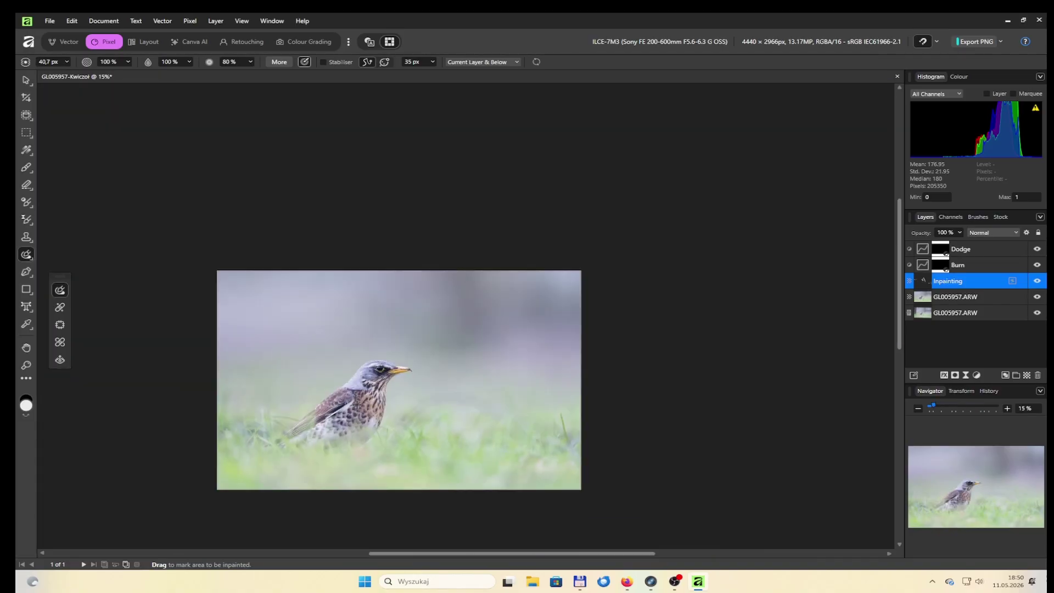
scroll(357, 405, "up", 2)
scroll(673, 445, "up", 6)
mouse_move(567, 348)
left_mouse_down()
mouse_move(584, 460)
mouse_move(605, 504)
left_mouse_up()
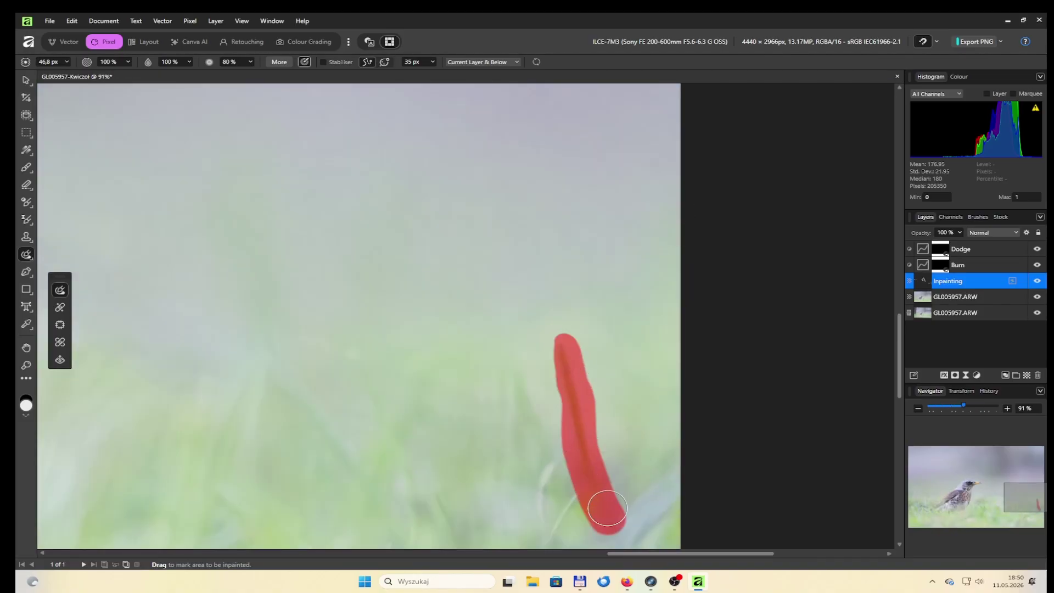
scroll(555, 425, "down", 4)
scroll(633, 496, "up", 5)
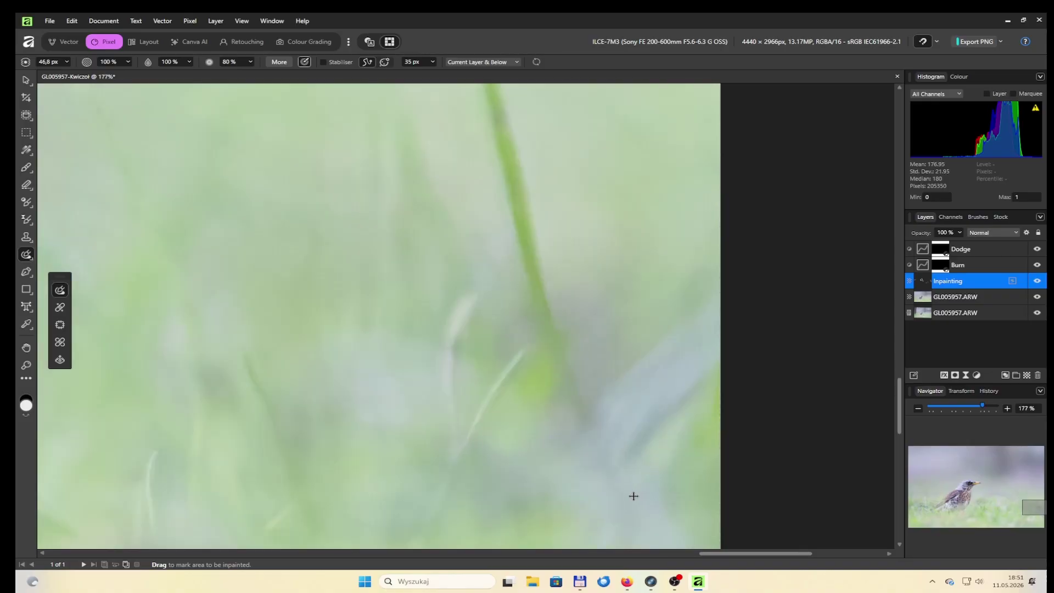
mouse_move(526, 219)
left_mouse_down()
mouse_move(571, 404)
mouse_move(591, 431)
left_mouse_up()
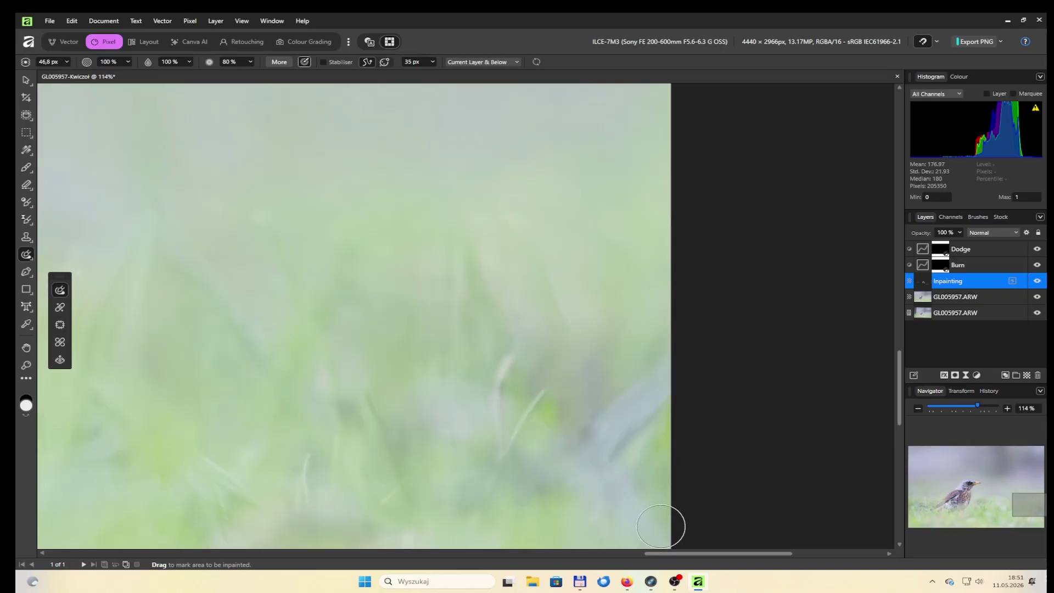
scroll(469, 414, "down", 5)
scroll(490, 165, "down", 1)
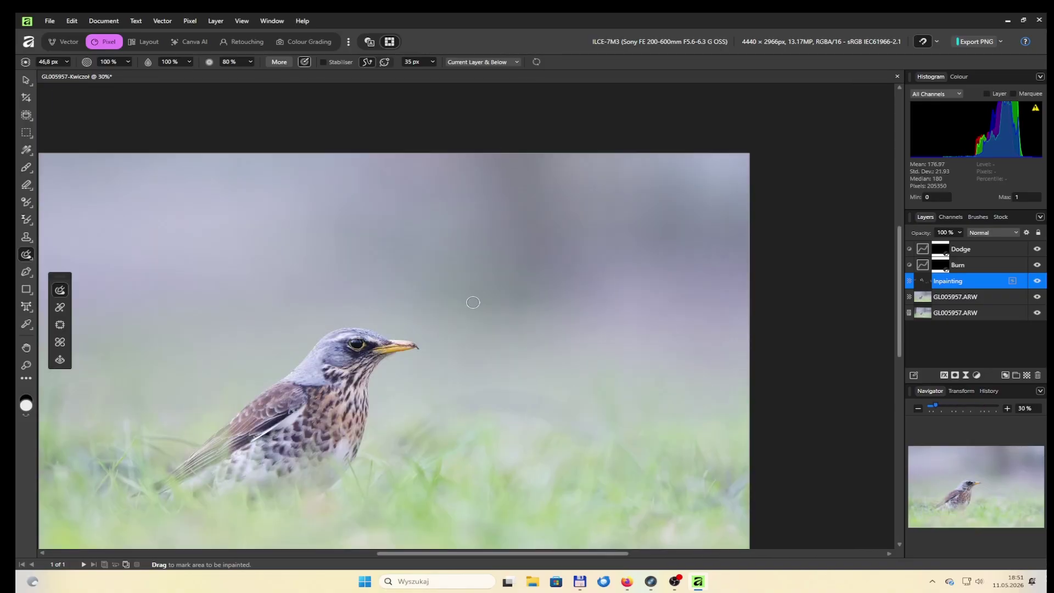
On the Dodge layer's mask, lighten the dark background and the grass below it with a soft 2277.6 px brush at 4 % opacity
left_click(941, 251)
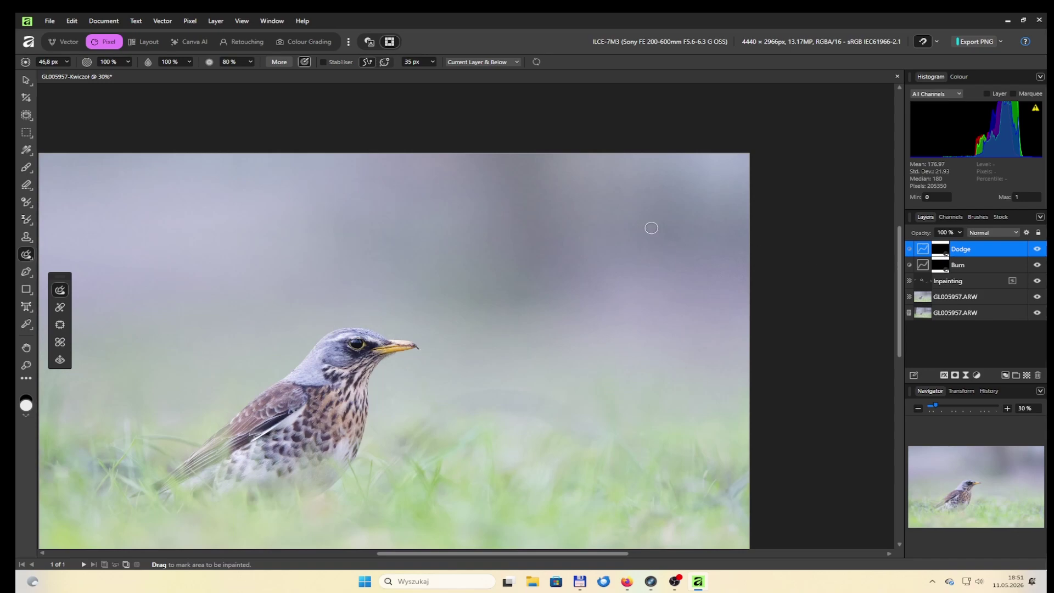
key("b")
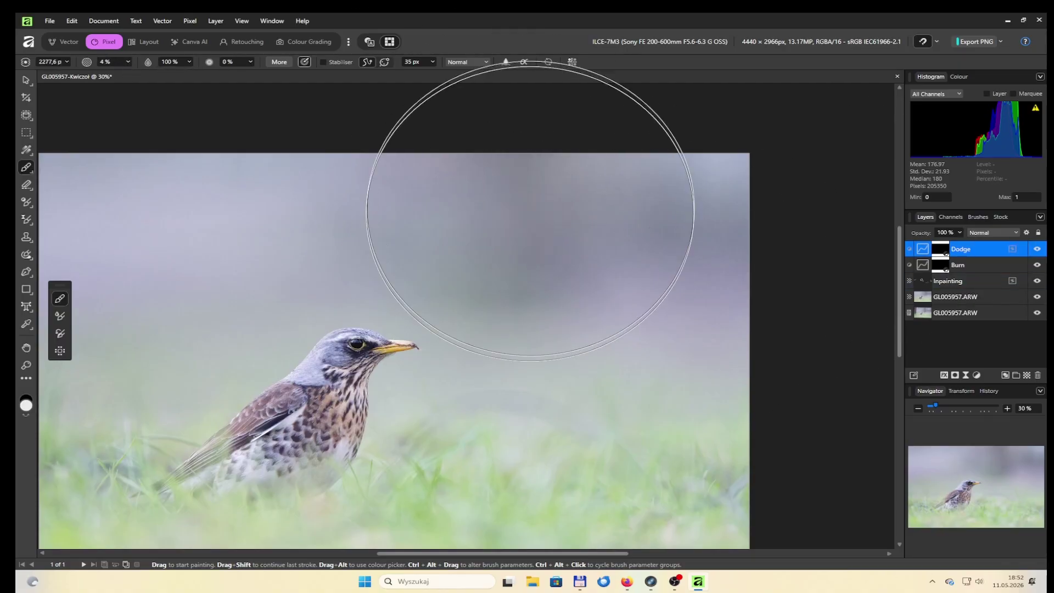
mouse_move(530, 212)
left_mouse_down()
mouse_move(681, 234)
mouse_move(659, 194)
mouse_move(520, 187)
mouse_move(562, 267)
mouse_move(519, 169)
left_mouse_up()
scroll(512, 218, "down", 2)
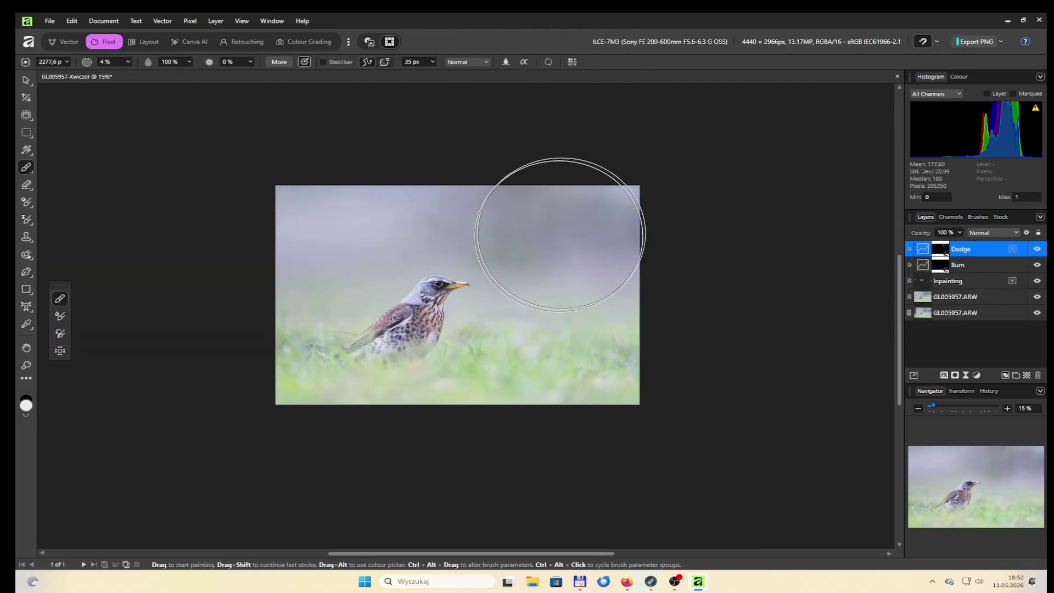
mouse_move(559, 231)
left_mouse_down()
mouse_move(521, 229)
mouse_move(527, 196)
mouse_move(534, 226)
mouse_move(525, 250)
mouse_move(502, 256)
mouse_move(508, 407)
left_mouse_up()
Reduce the brush width to 859 px
key("bracketleft")
key("bracketleft")
key("bracketleft")
key("bracketleft")
key("bracketleft")
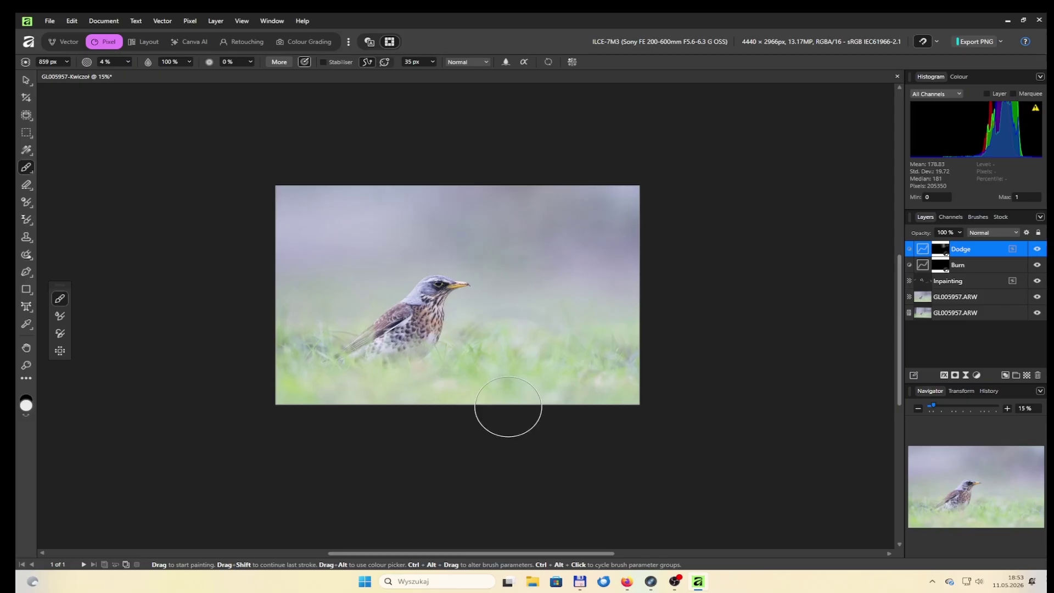
On the Burn layer, darken the grass along the photo's lower-left edge with the soft brush and enlarge its width to 2284.9 px
left_click(952, 269)
key("bracketright")
key("bracketright")
key("bracketright")
key("bracketright")
key("bracketright")
key("bracketright")
mouse_move(390, 439)
left_mouse_down()
mouse_move(309, 422)
mouse_move(629, 395)
mouse_move(407, 420)
mouse_move(275, 422)
left_mouse_up()
key("bracketright")
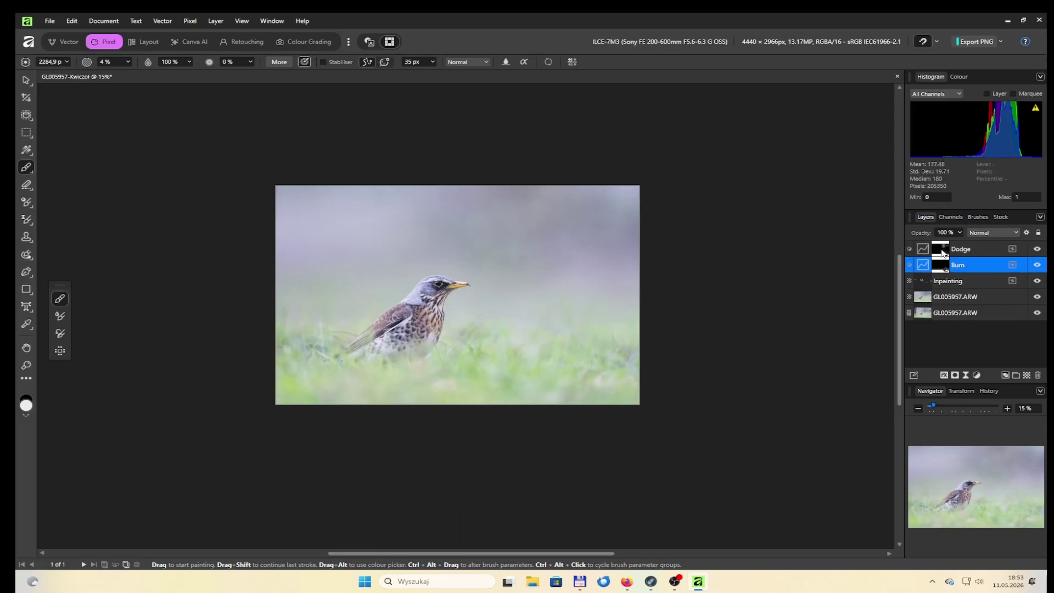
Add a Levels adjustment above the Dodge layer with the black level at 4 % and the white level slightly lowered
left_click(943, 252)
scroll(567, 317, "up", 2)
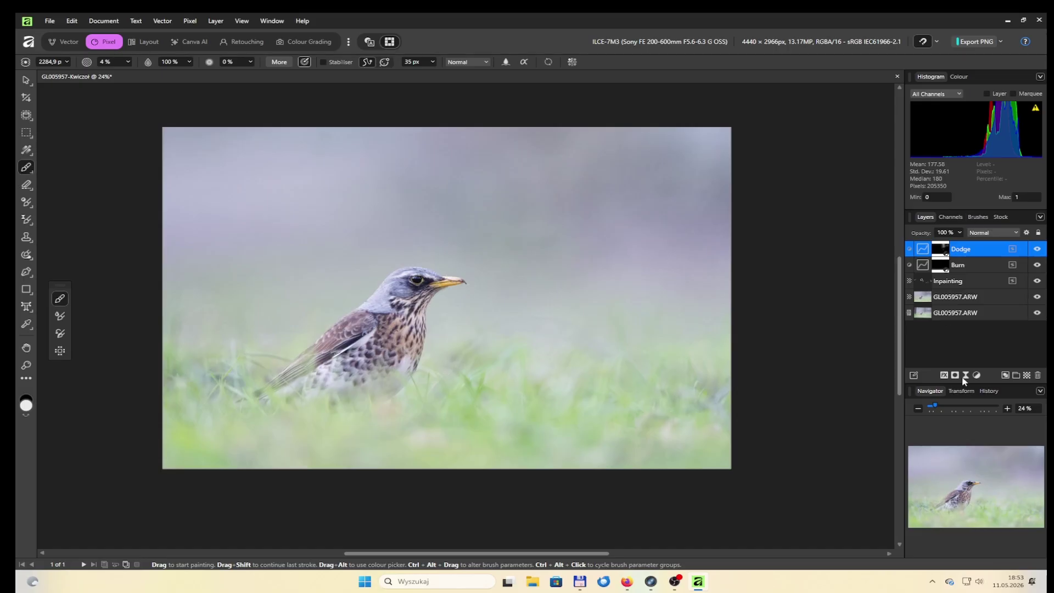
left_click(977, 376)
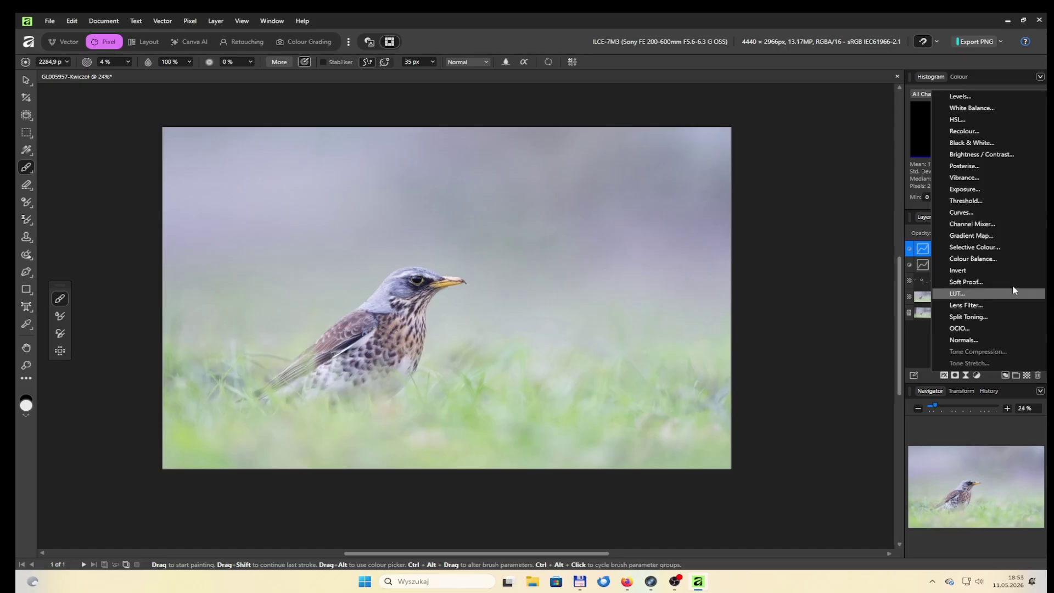
left_click(992, 100)
left_click_drag(660, 426, 669, 427)
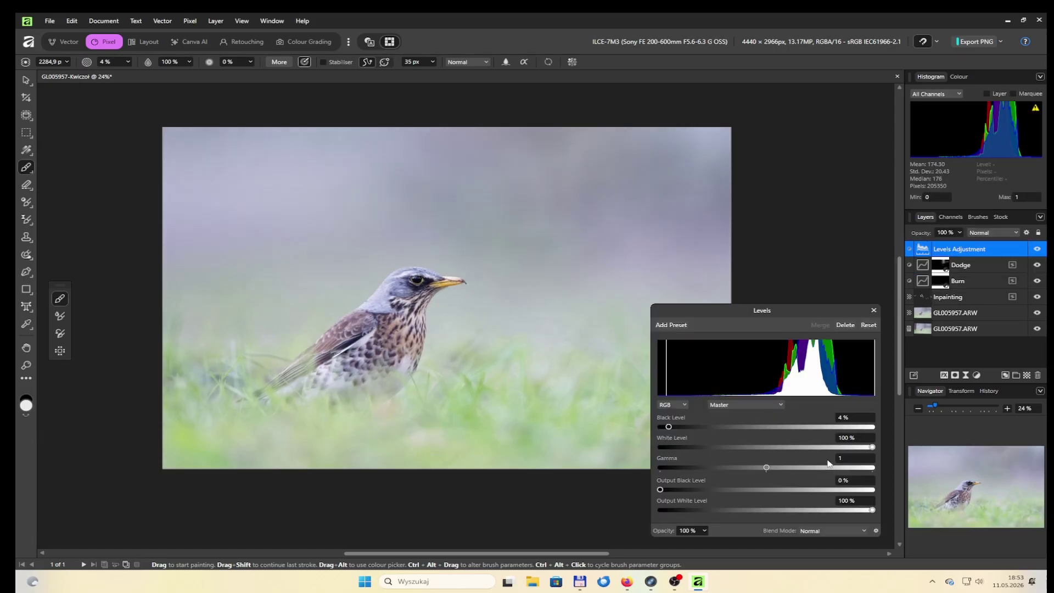
left_click_drag(872, 447, 865, 449)
left_click(873, 310)
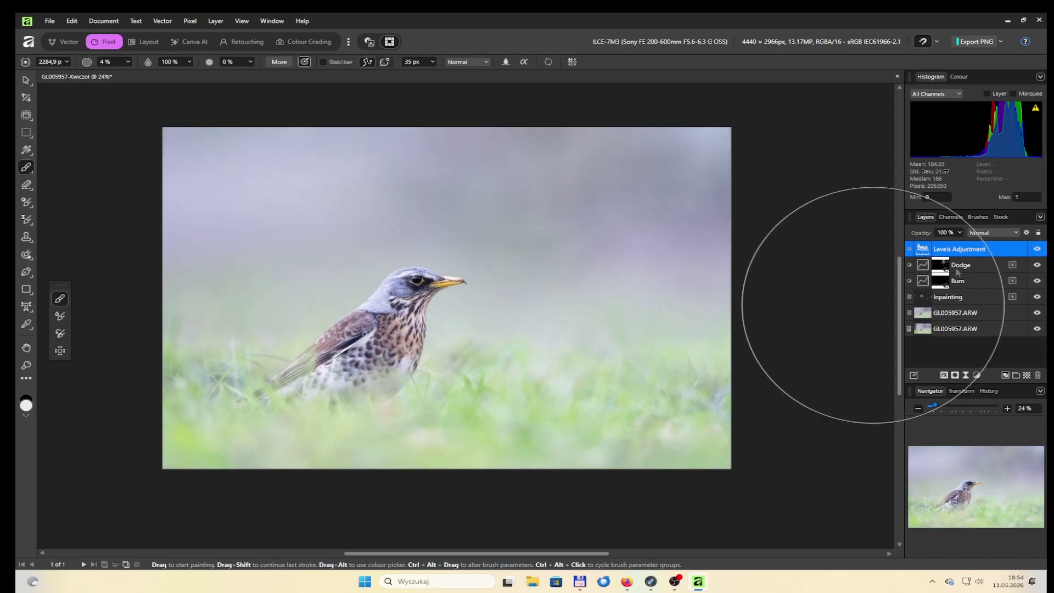
Activate the Dodge layer's mask and reduce the brush to 24.1 px for work on the bird's eye
left_click(945, 269)
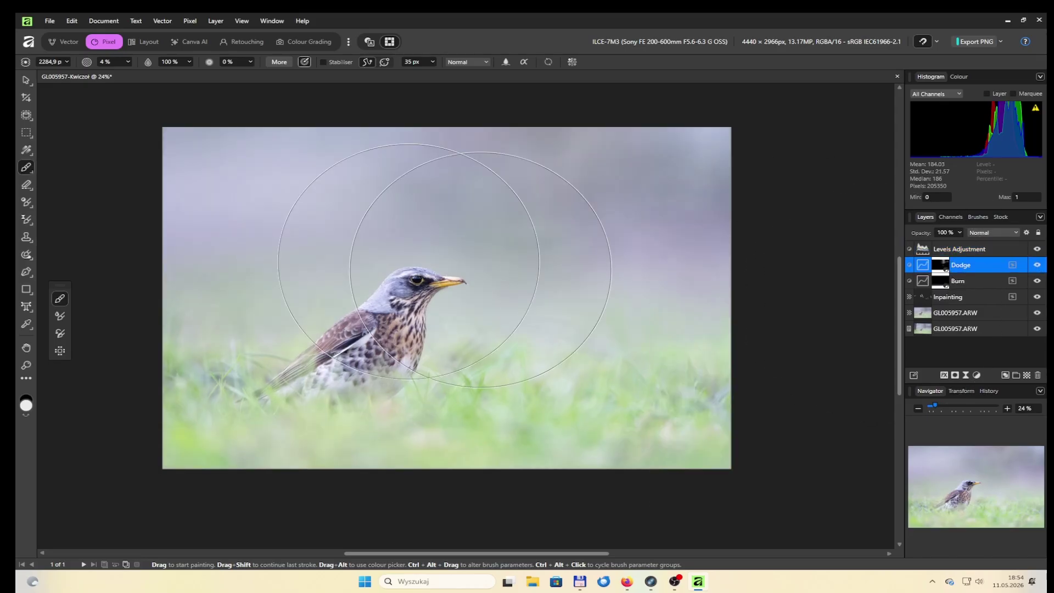
scroll(428, 279, "up", 5)
scroll(427, 279, "up", 3)
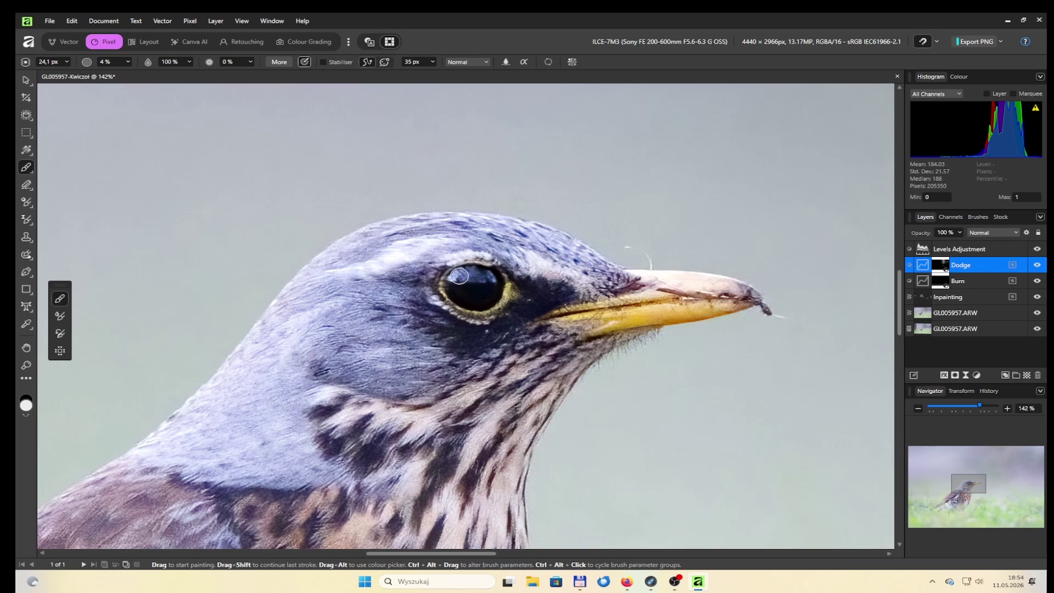
On the Inpainting layer, remove the stray curved hair above the base of the bird's beak with a 10.8 px inpainting brush
left_click(919, 300)
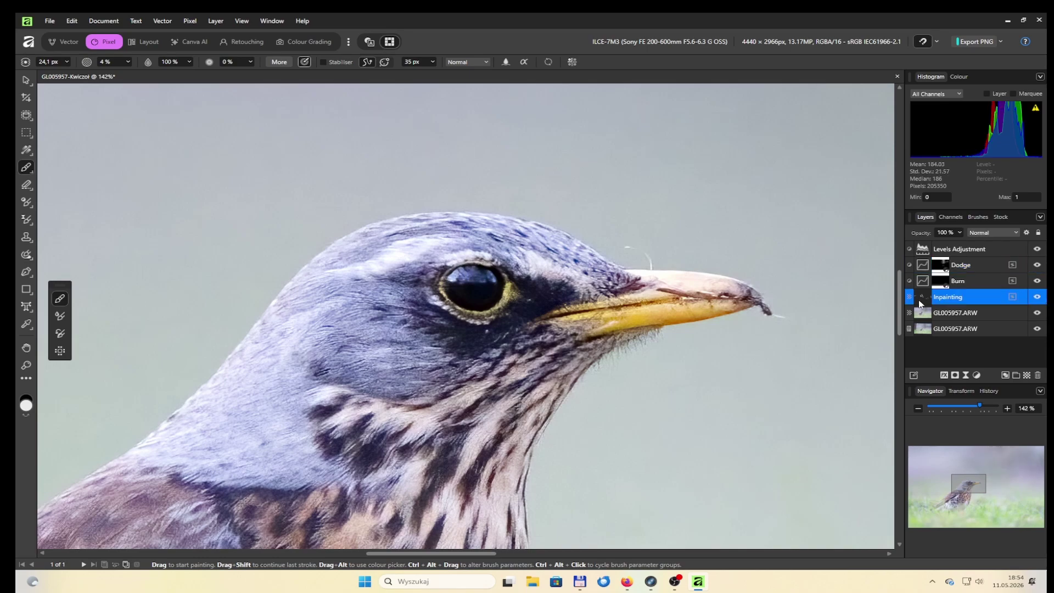
key("j")
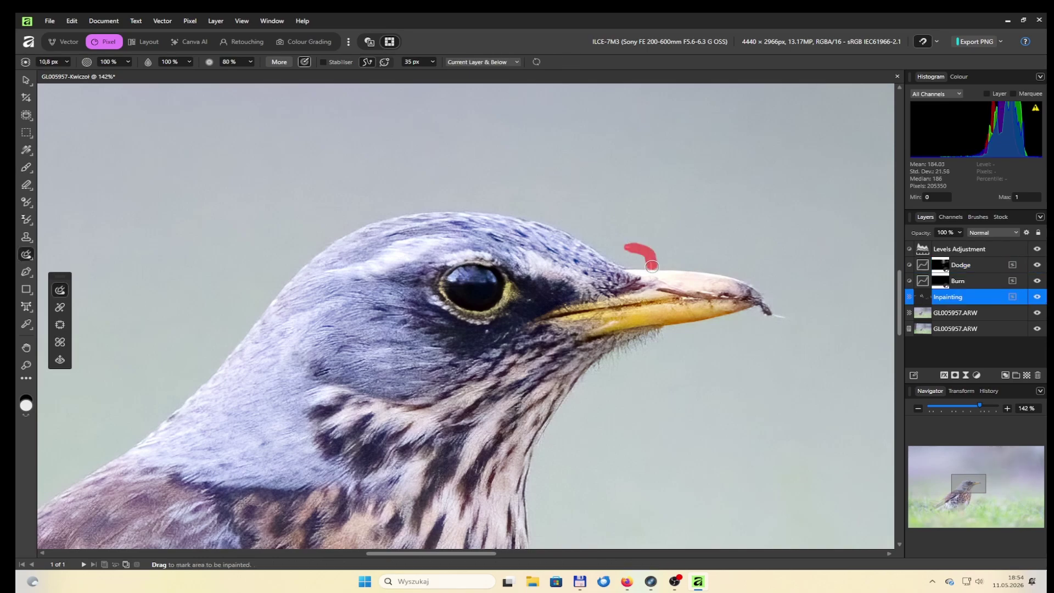
scroll(675, 271, "up", 5)
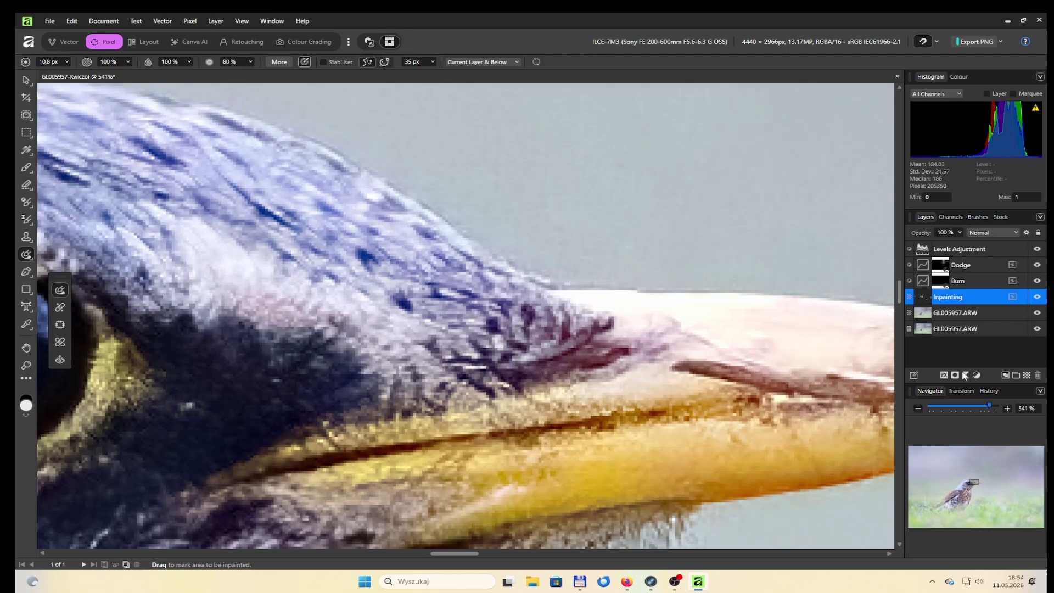
Add a mask to the Inpainting layer and activate it for editing with the Paint Brush
left_click(955, 375)
left_click(945, 298)
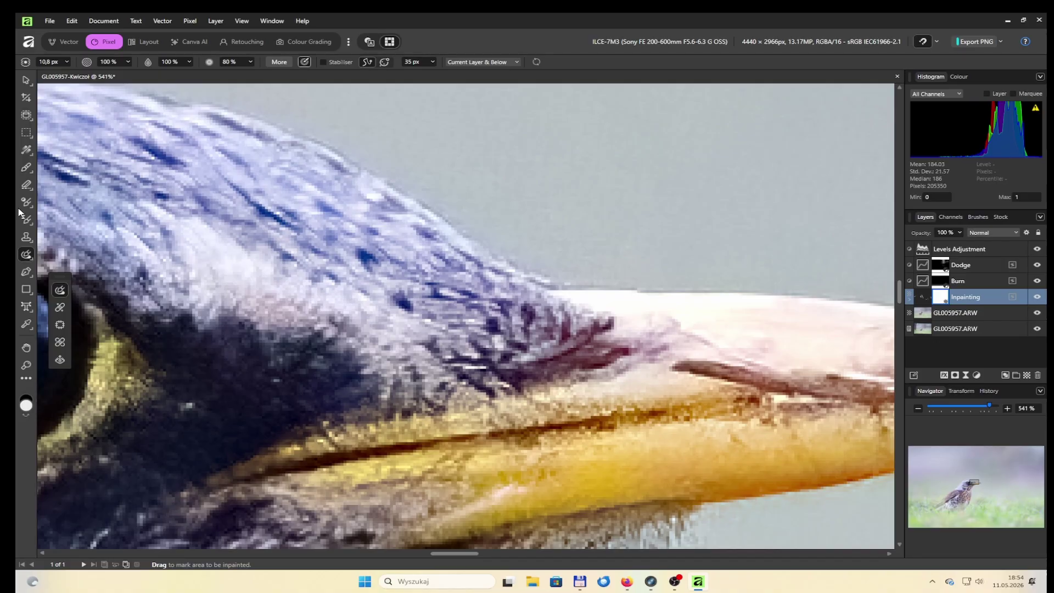
key("b")
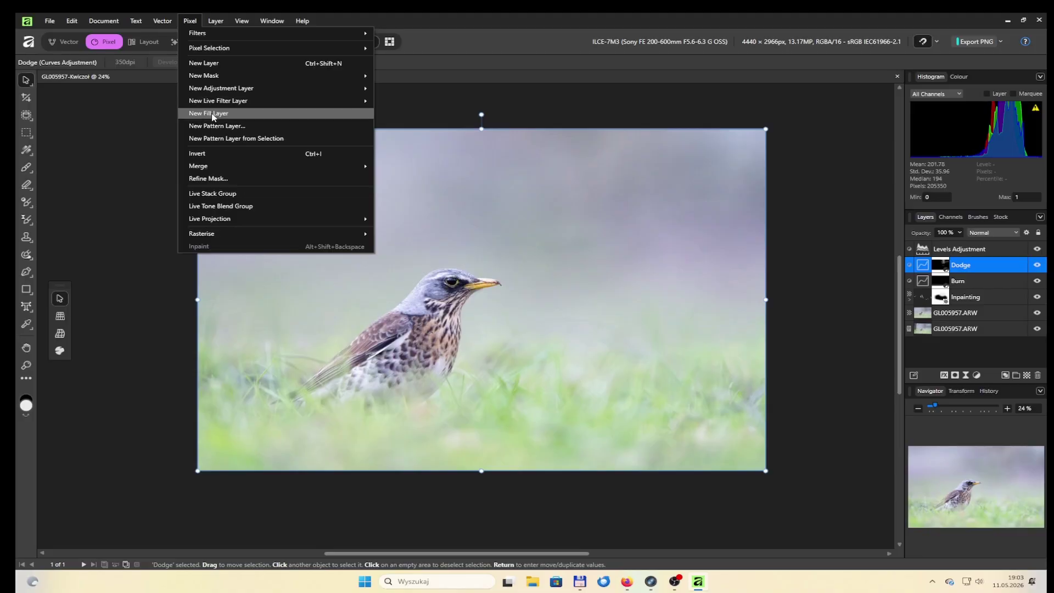
Add a new Fill layer above the Dodge layer and set its blend mode to Overlay
left_click(214, 115)
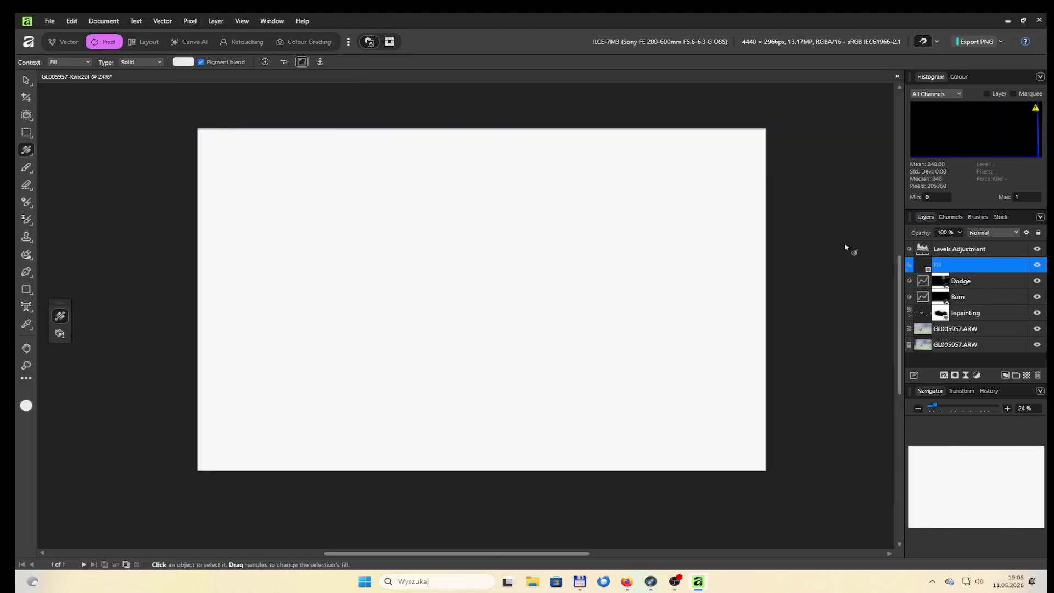
left_click(974, 231)
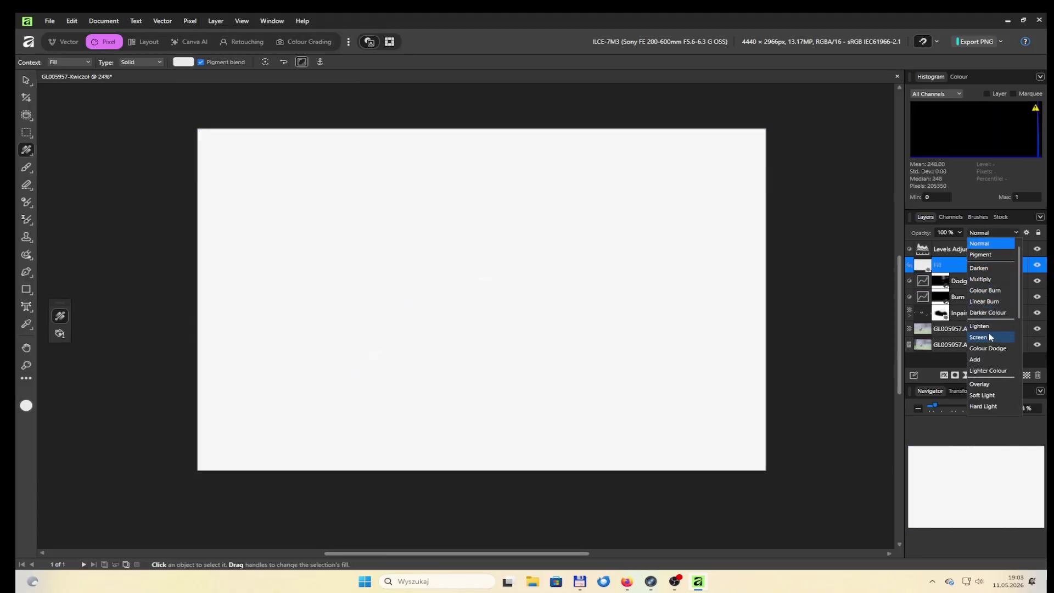
scroll(988, 324, "down", 2)
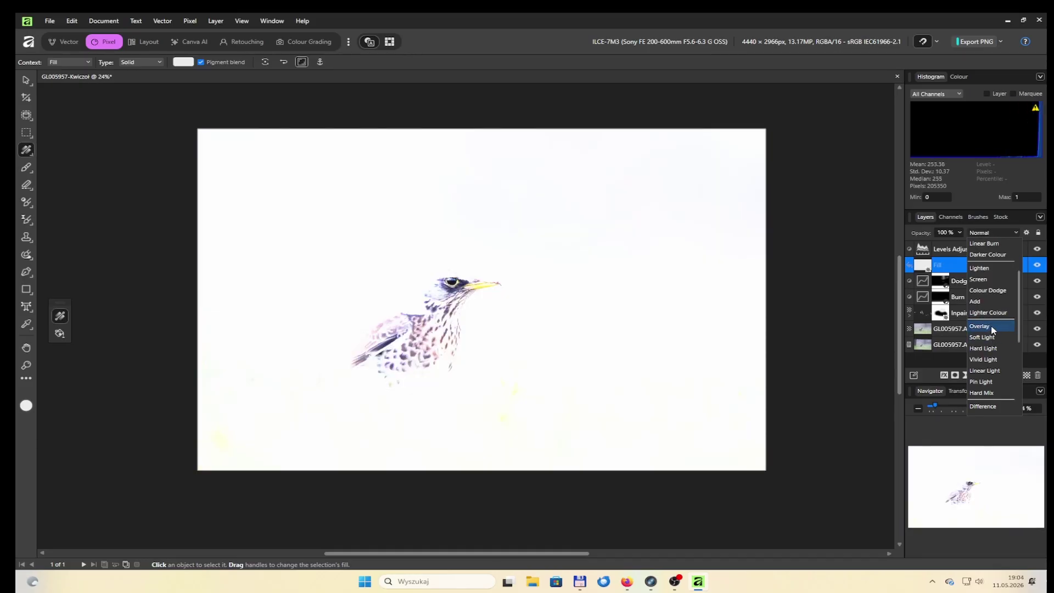
left_click(994, 329)
Change the fill to a linear gradient running vertically from the bird's chest height to the photo's bottom edge
left_click(141, 62)
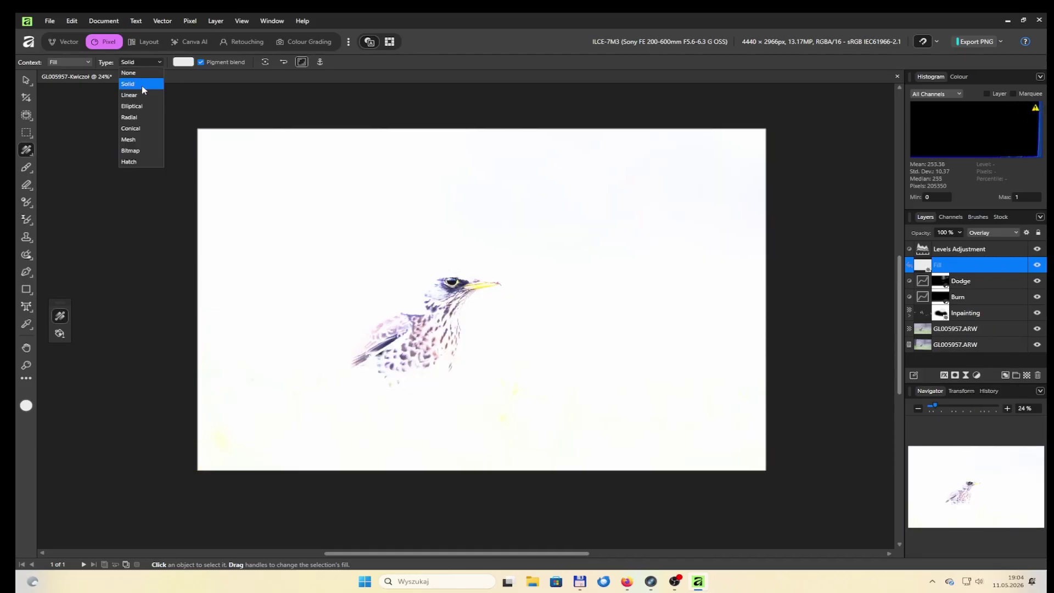
left_click(142, 93)
mouse_move(482, 325)
left_mouse_down()
mouse_move(472, 470)
mouse_move(482, 470)
left_mouse_up()
Using the Greyness colour model, set the linear gradient's end stop to 50 and its start stop to 10
left_click(183, 62)
left_click(266, 96)
left_click(147, 143)
left_click(130, 157)
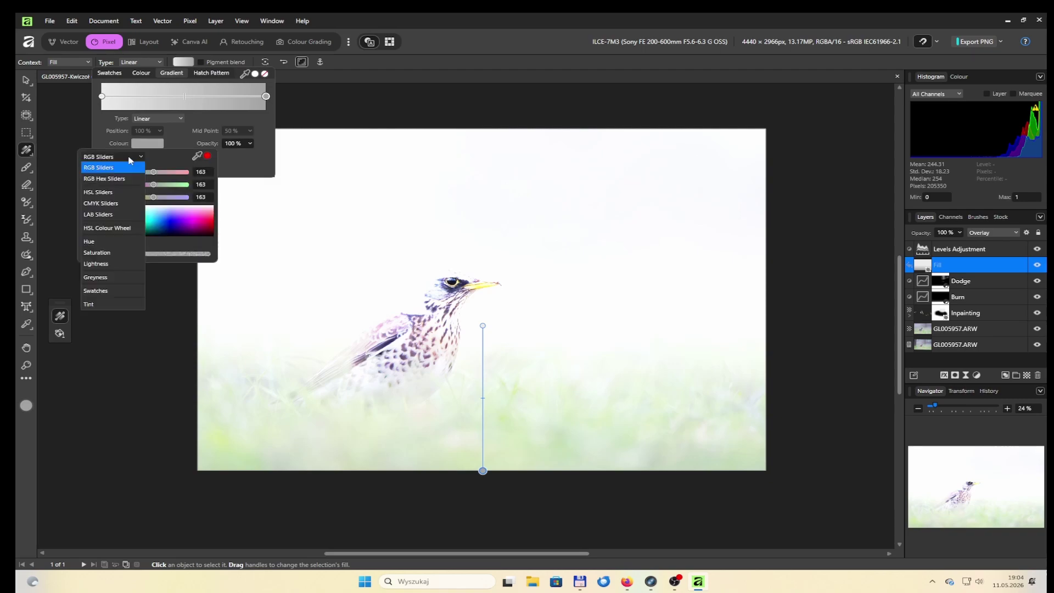
left_click(113, 278)
left_click(202, 172)
type("50")
left_click(102, 96)
left_click(143, 144)
left_click(266, 100)
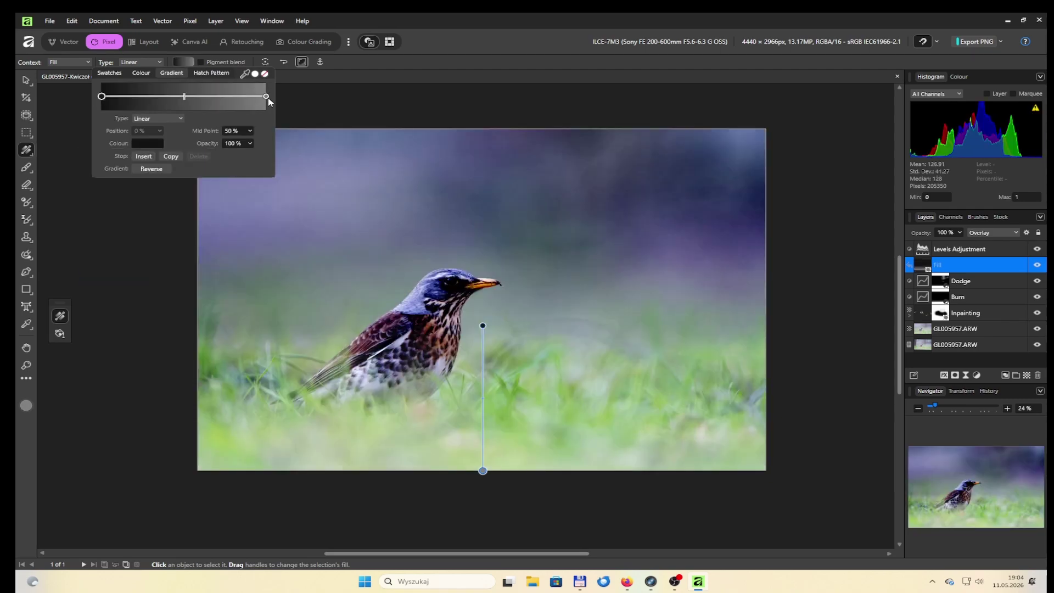
left_click(266, 98)
Reposition the linear gradient so its dark end lies in the foreground grass and its neutral end near the bird's body, and lighten the dark stop
left_click_drag(482, 470, 479, 353)
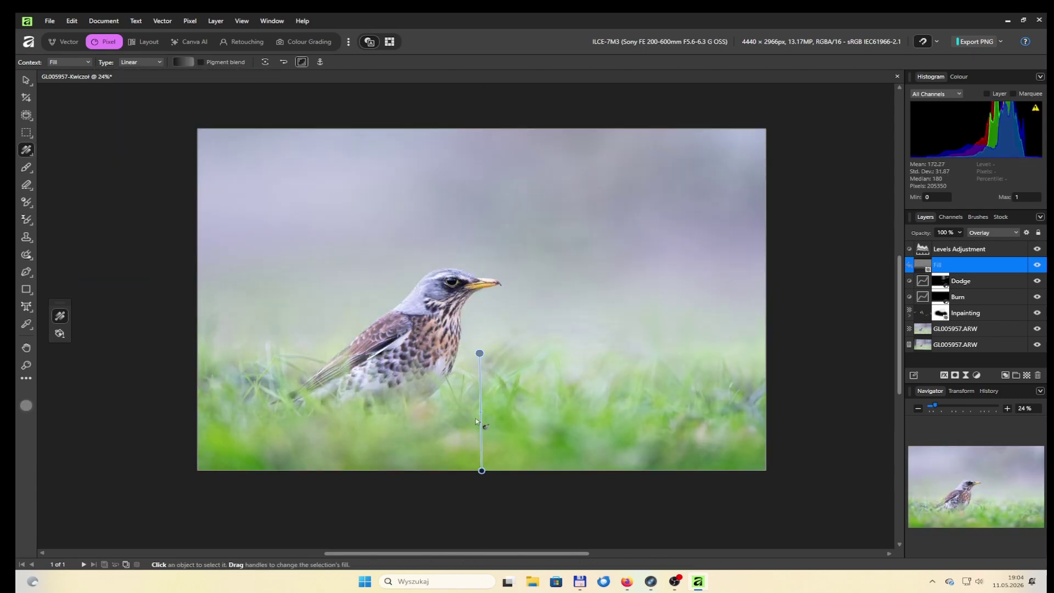
left_click_drag(482, 470, 480, 448)
left_click(183, 62)
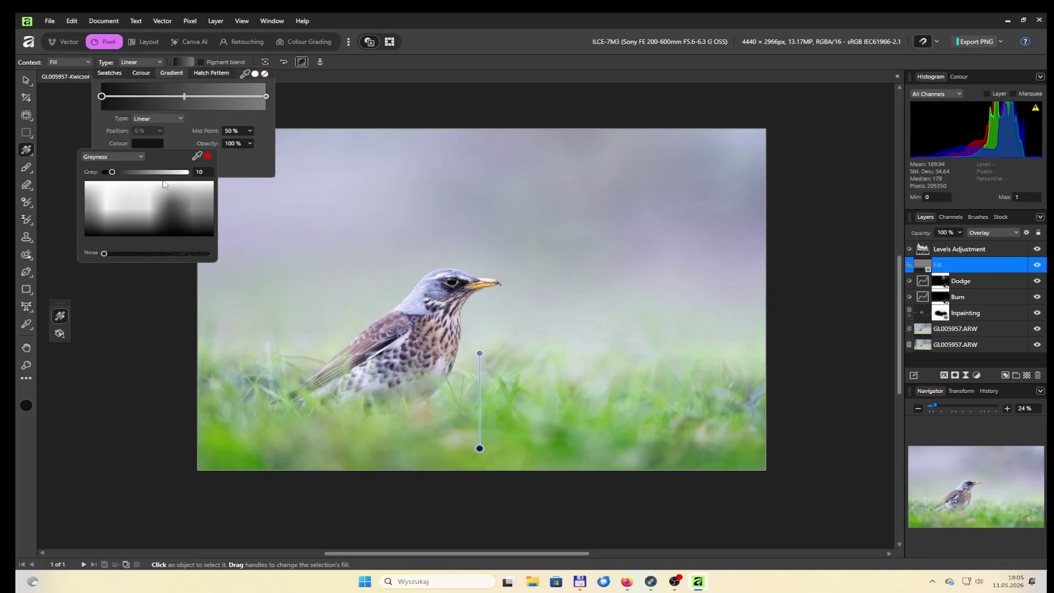
left_click(422, 106)
left_click(956, 268)
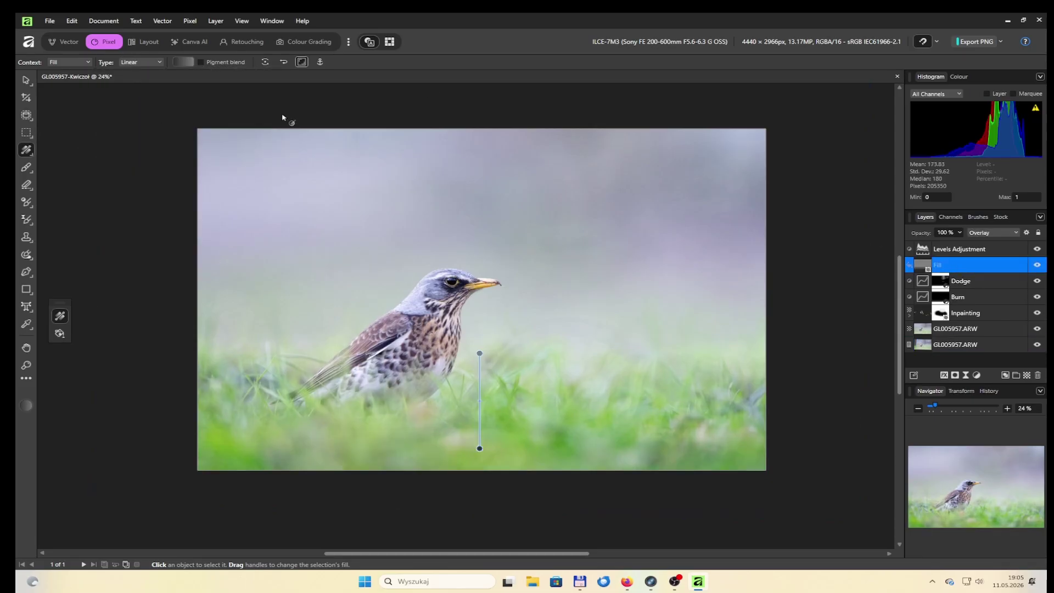
Add a second Fill layer above the gradient fill and set its blend mode to Soft Light
left_click(215, 21)
left_click(205, 114)
left_click(993, 233)
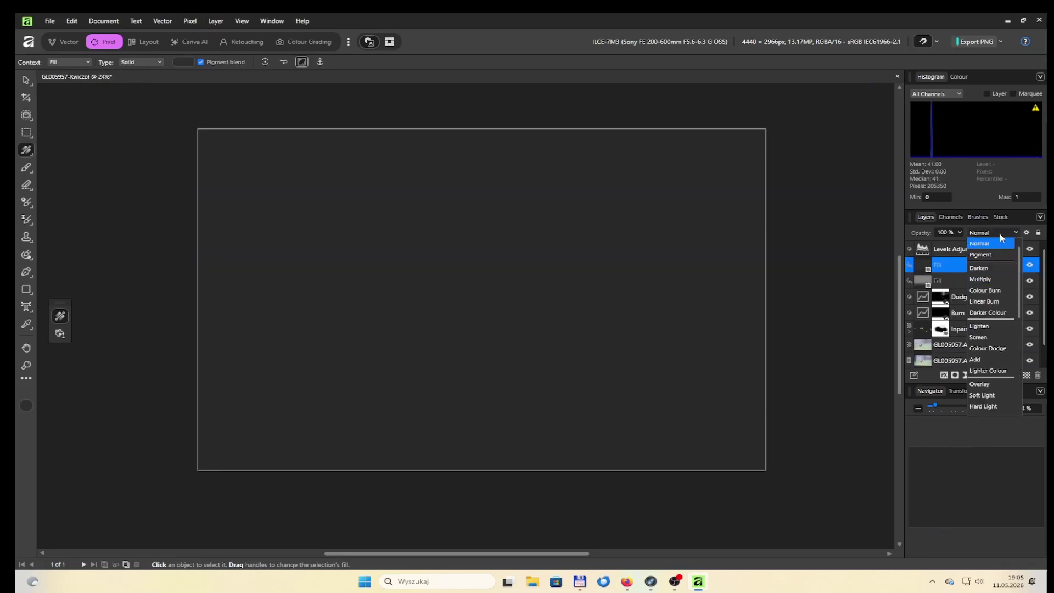
left_click(991, 396)
Give the second Fill layer an elliptical gradient centred near the bird's beak and stretched toward the photo's upper edge
left_click(140, 62)
left_click(145, 107)
left_click_drag(482, 129, 423, 156)
left_click(145, 62)
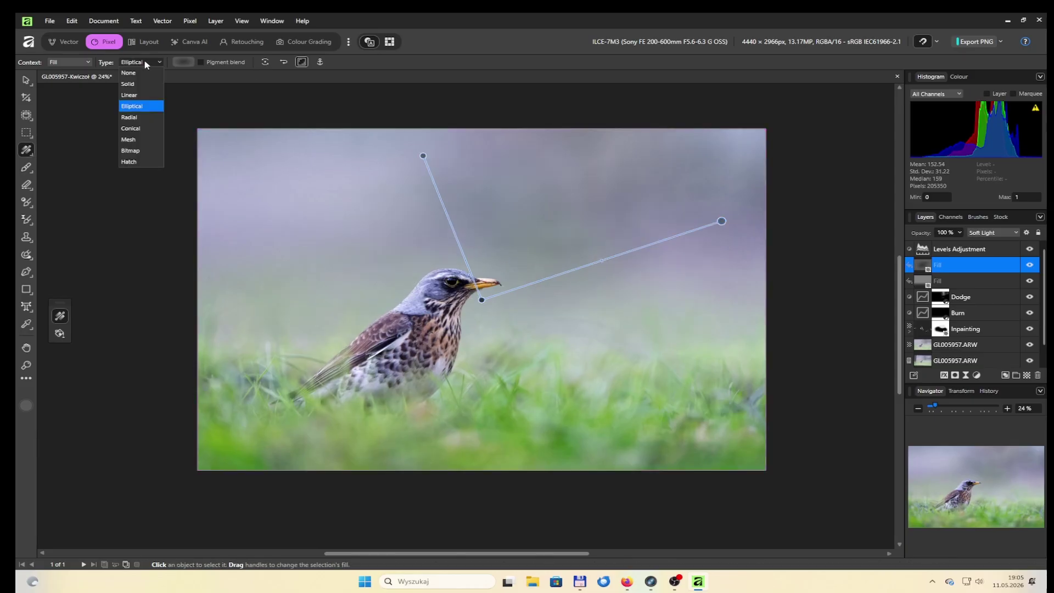
left_click(145, 107)
Set both the start and end stops of the elliptical gradient to 40 greyness
left_click(183, 62)
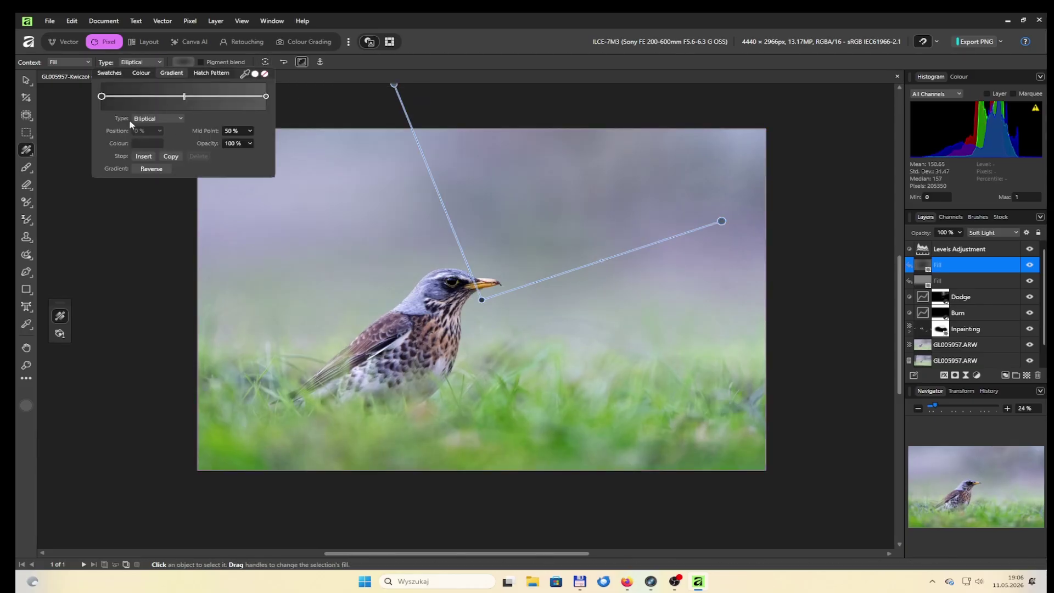
left_click(147, 144)
left_click(200, 171)
type("40")
key("Return")
left_click(266, 96)
left_click(147, 144)
left_click(200, 172)
type("40")
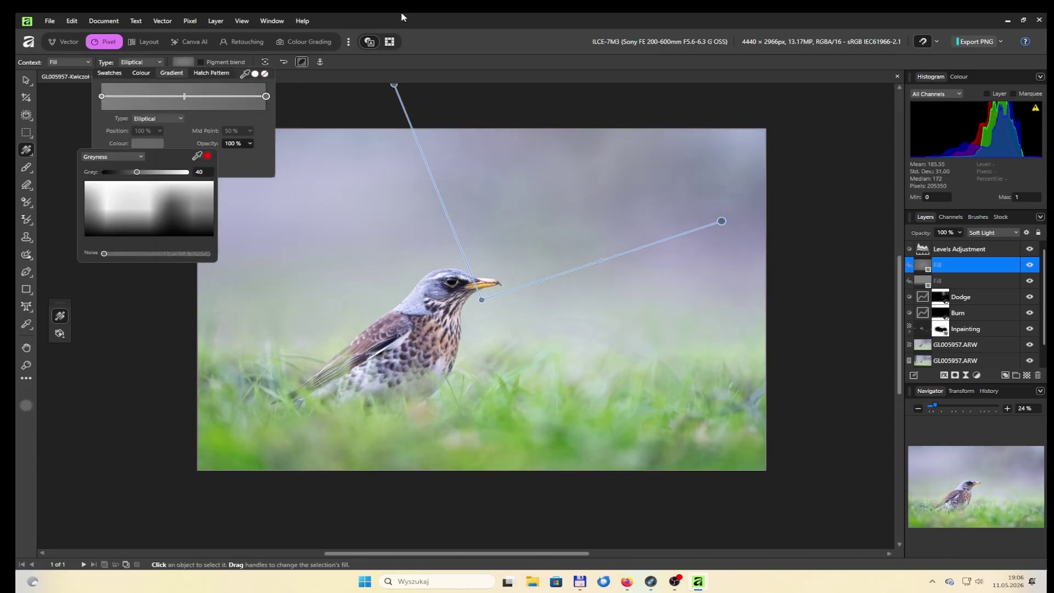
Recentre the elliptical gradient on the bird, pull in its outer handles, and set its inner stop to 30 greyness
left_click_drag(394, 85, 406, 164)
left_click_drag(481, 300, 445, 300)
left_click_drag(706, 180, 696, 210)
left_click(183, 62)
left_click(100, 96)
left_click(147, 144)
type("30")
Undo the last two changes and toggle the upper Fill layer's visibility to compare its effect
left_click(980, 271)
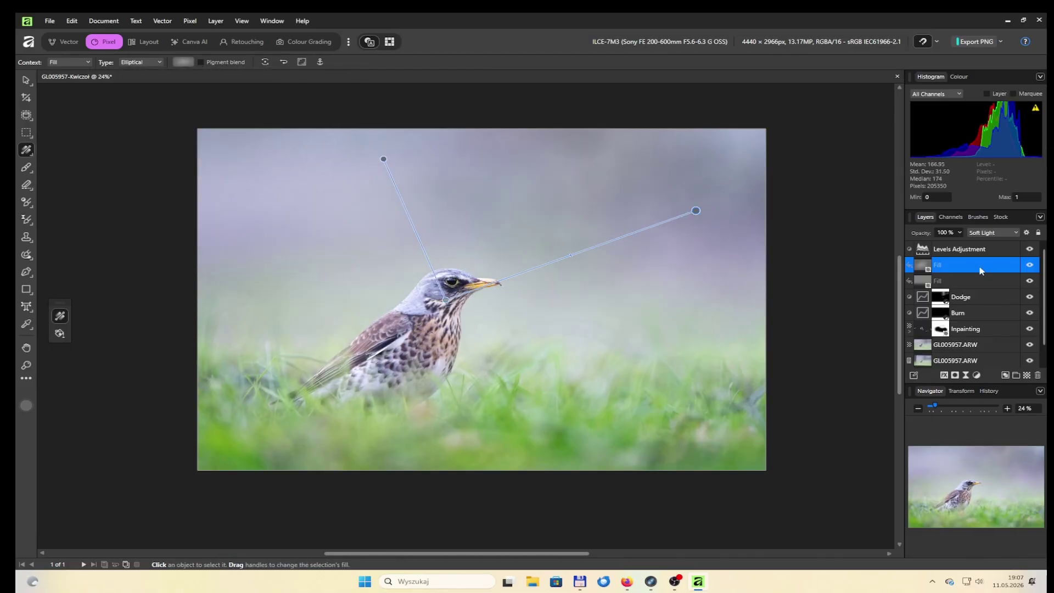
key("ctrl+z")
key("ctrl+z")
left_click(1030, 268)
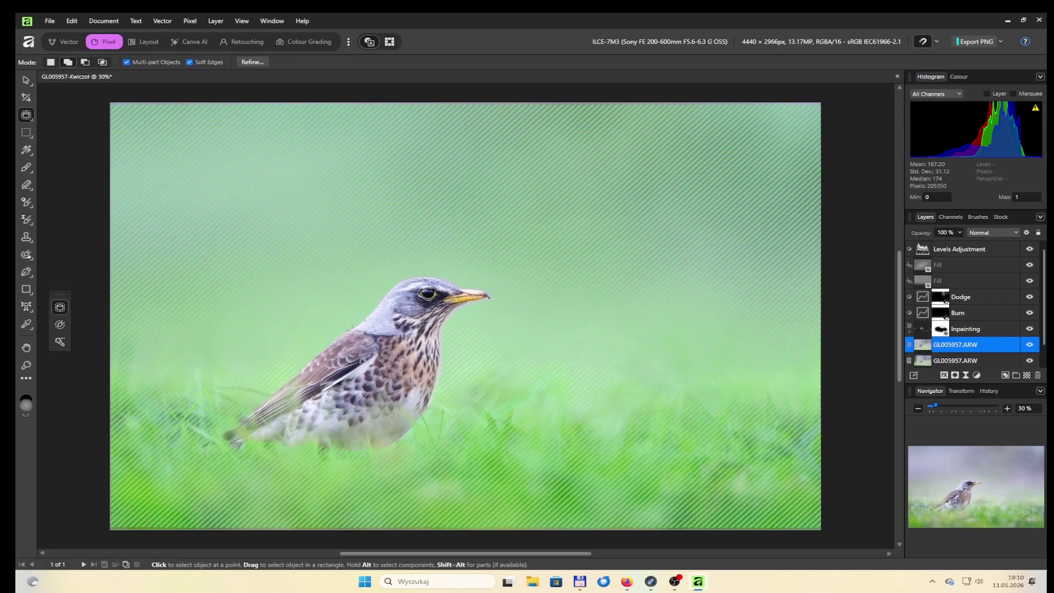
Select the bird with the Object Selection tool and add a mask from that selection to the upper Fill layer
left_click(378, 359)
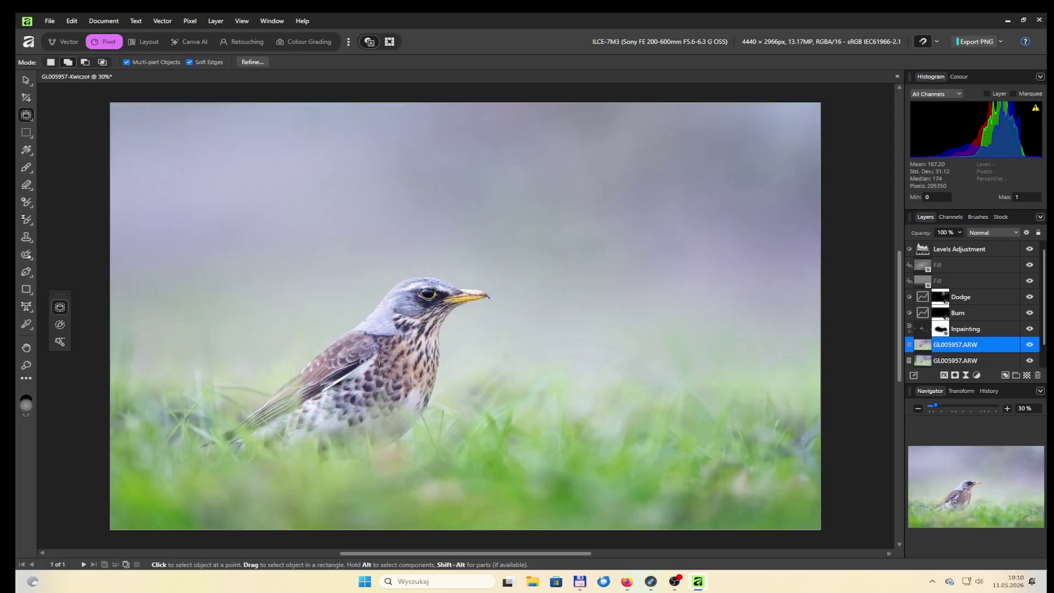
left_click(373, 357)
left_click(966, 265)
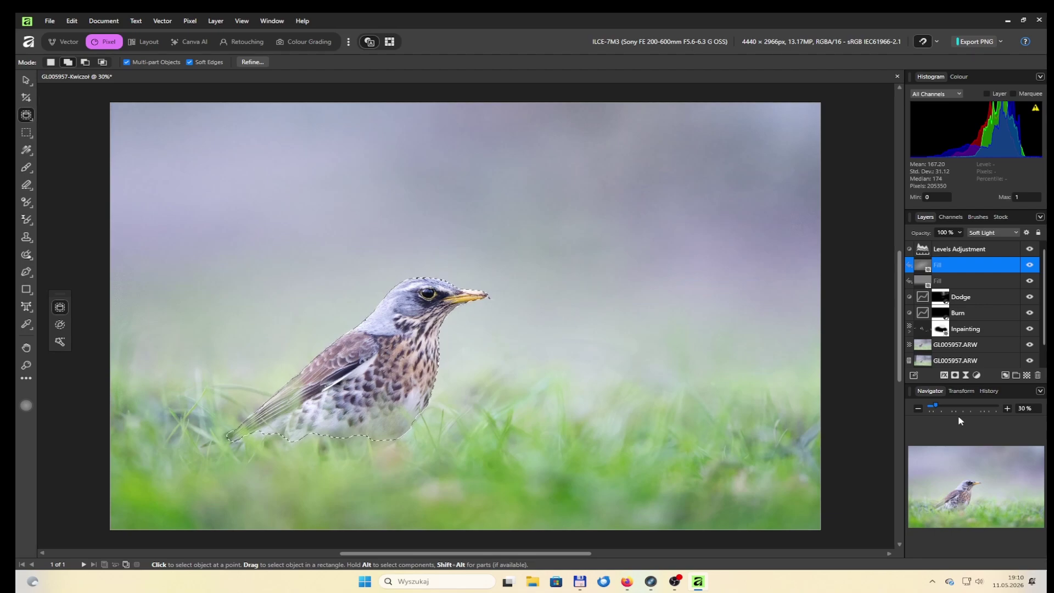
left_click(956, 375)
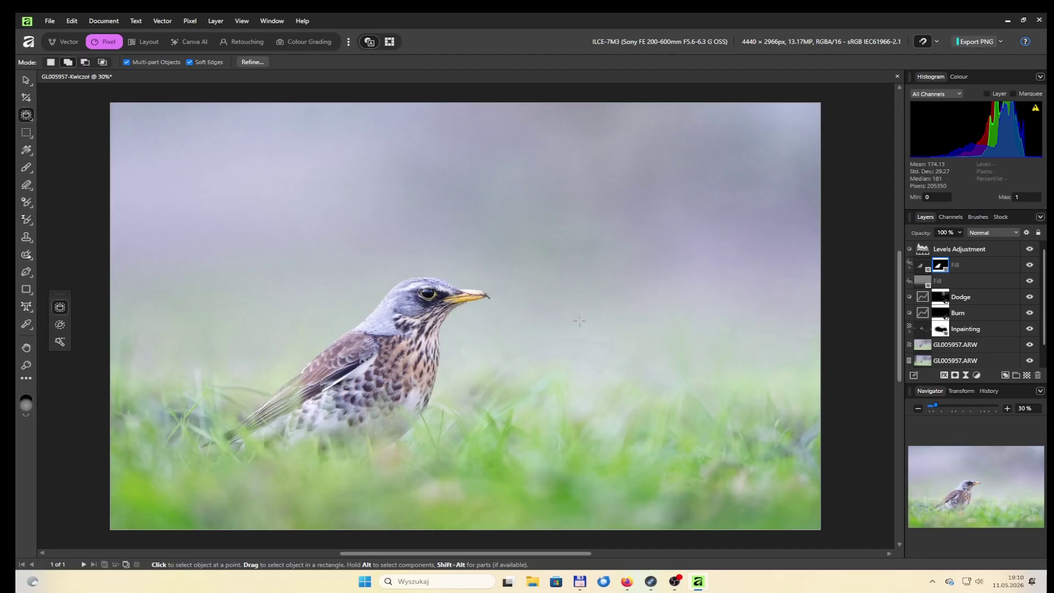
On the upper Fill layer's mask, paint white at 5 % opacity where the bird's lower body meets the grass
left_click(940, 265)
key("b")
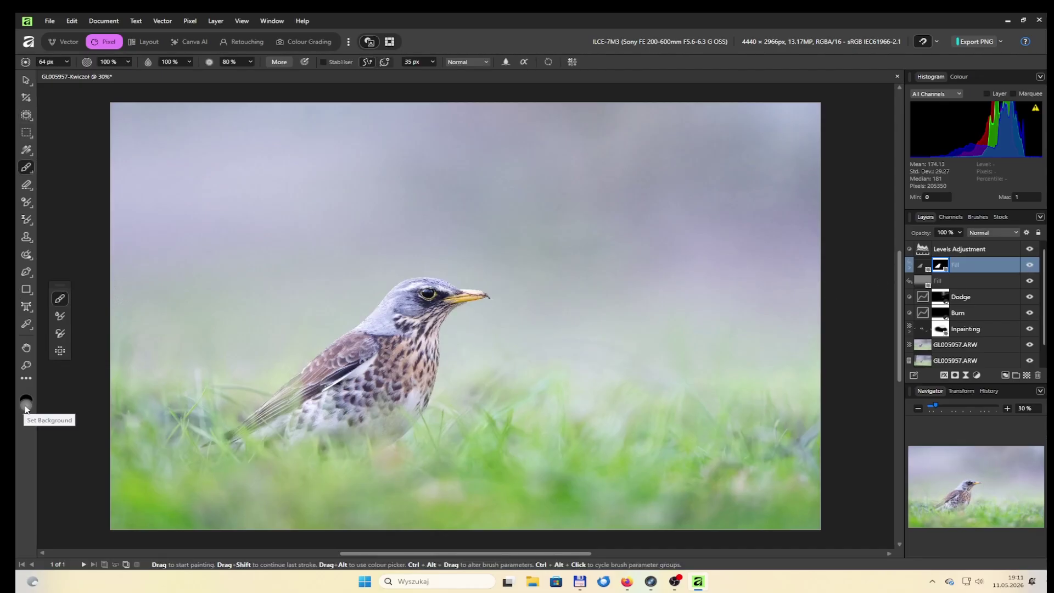
left_click(25, 404)
left_click(381, 207)
left_click(675, 179)
left_click(116, 62)
type("5")
key("Return")
left_click_drag(403, 428, 402, 427)
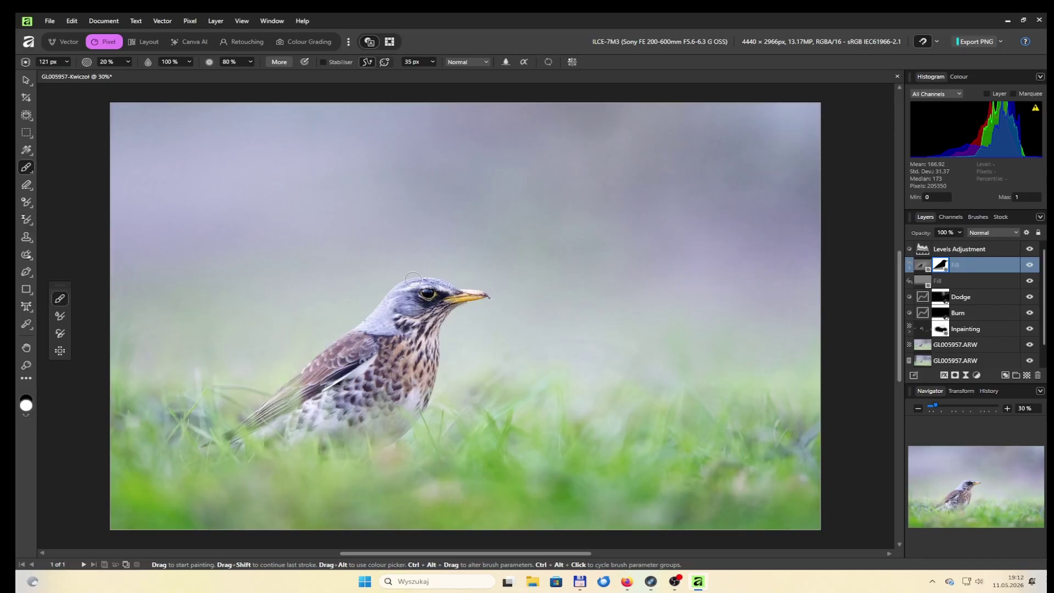
On the Burn layer's mask, enlarge the brush and darken the area where the bird's underside meets the grass
left_click(945, 312)
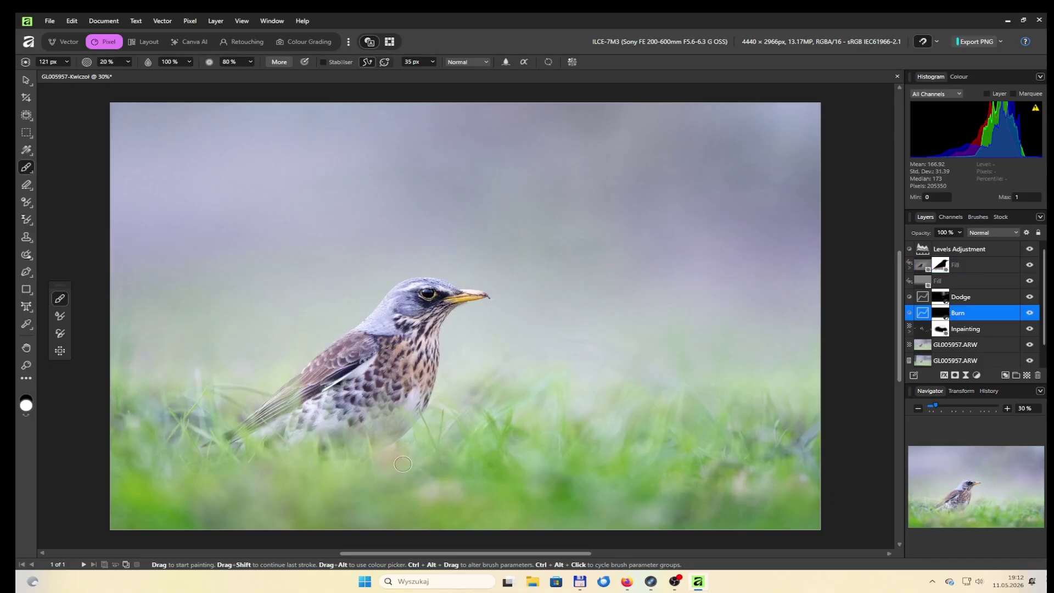
key("bracketright")
key("bracketright")
key("bracketright")
key("bracketright")
key("bracketright")
left_click_drag(399, 411, 404, 416)
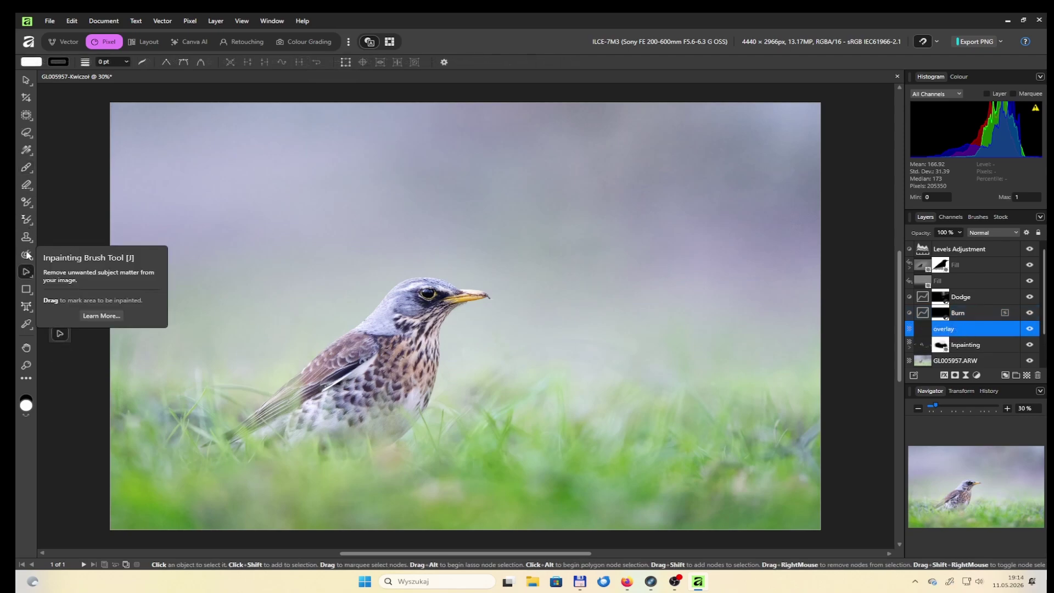
On the overlay layer, sample green from the foreground grass and paint it over the grass with a larger, 0 % hardness brush at 10 % opacity
key("i")
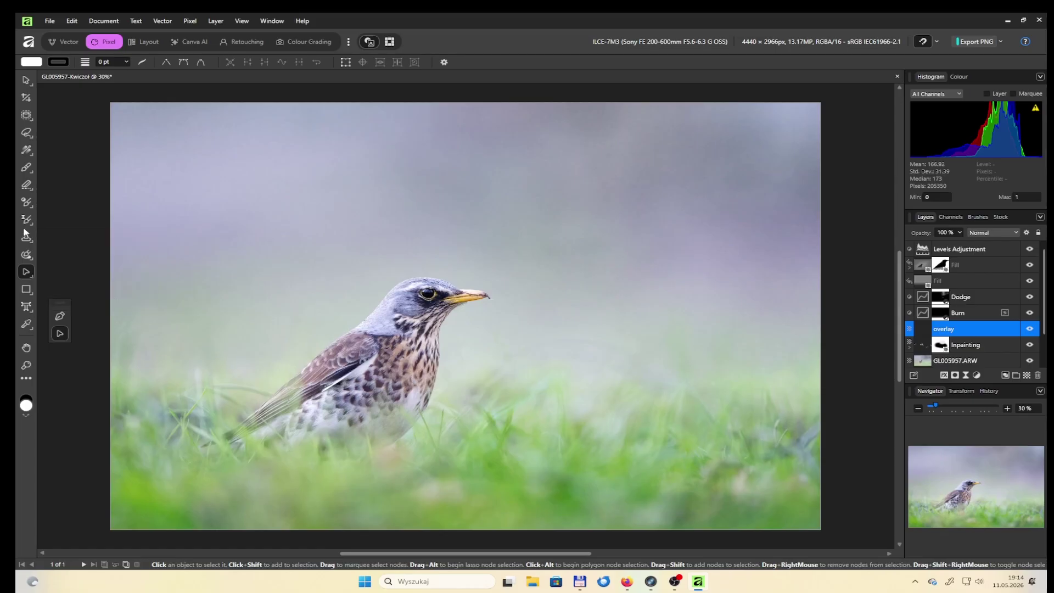
left_click_drag(441, 484, 484, 489)
key("b")
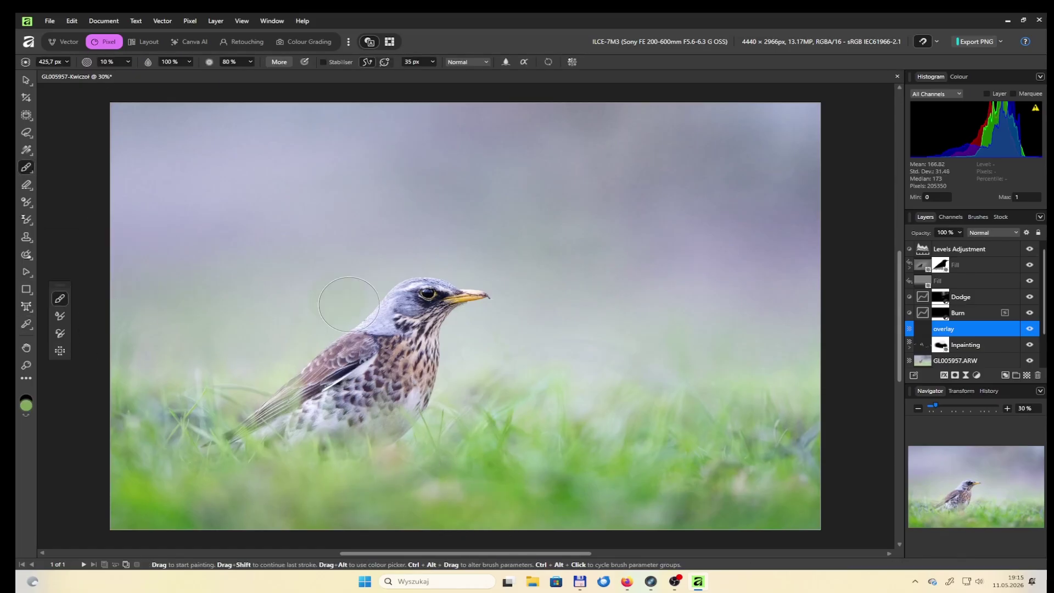
left_click(235, 62)
key("]")
key("]")
key("]")
key("]")
key("]")
left_click_drag(420, 494, 456, 495)
left_click_drag(708, 486, 801, 481)
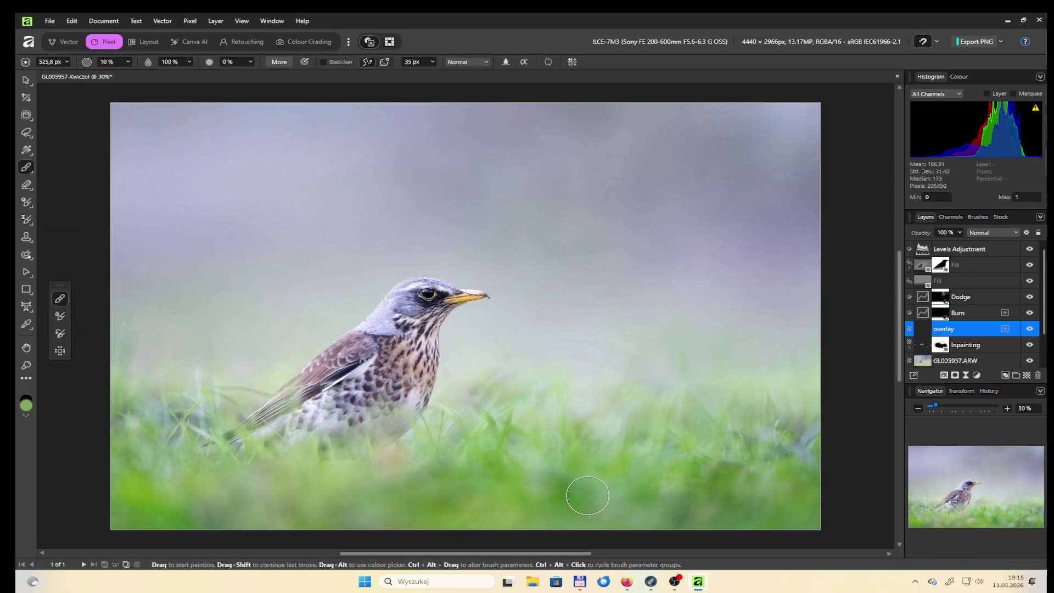
left_click_drag(587, 496, 623, 519)
left_click_drag(211, 491, 250, 500)
Even out the foreground grass on the overlay layer with broader strokes at 5 % brush opacity
key("[")
key("[")
key("]")
key("]")
key("]")
left_click(107, 62)
type("5")
key("Return")
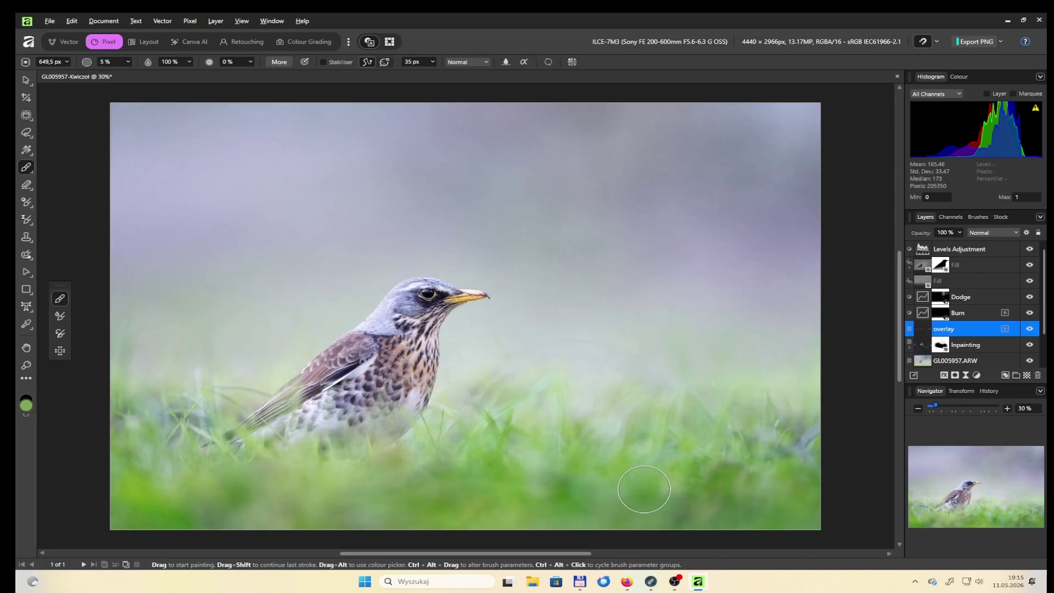
mouse_move(620, 473)
left_mouse_down()
mouse_move(588, 438)
mouse_move(534, 452)
mouse_move(530, 466)
left_mouse_up()
mouse_move(208, 516)
left_mouse_down()
mouse_move(530, 452)
mouse_move(695, 471)
mouse_move(812, 448)
mouse_move(760, 469)
mouse_move(817, 441)
left_mouse_up()
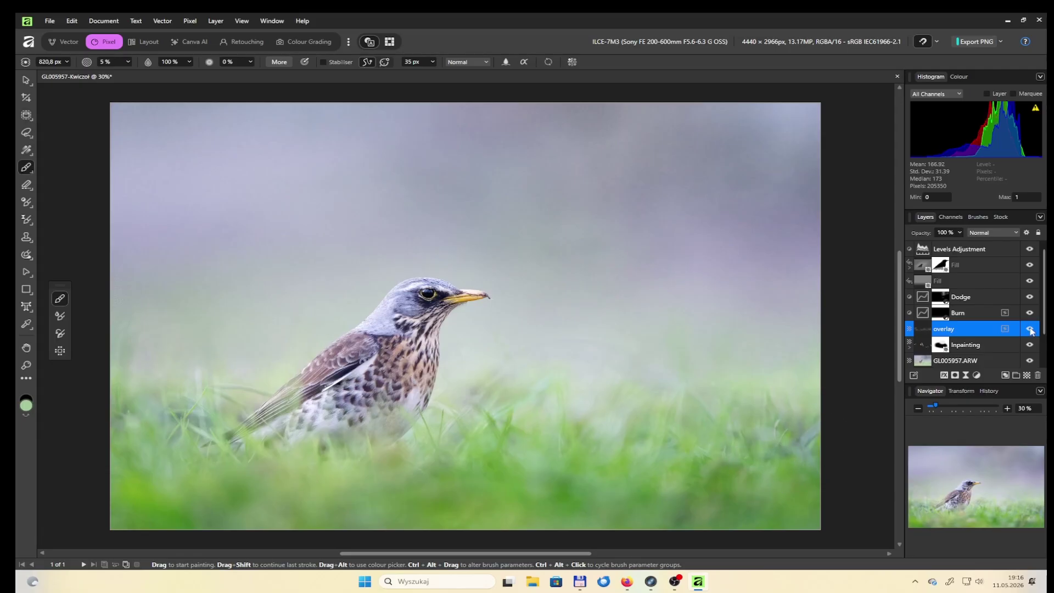
left_click_drag(88, 498, 311, 522)
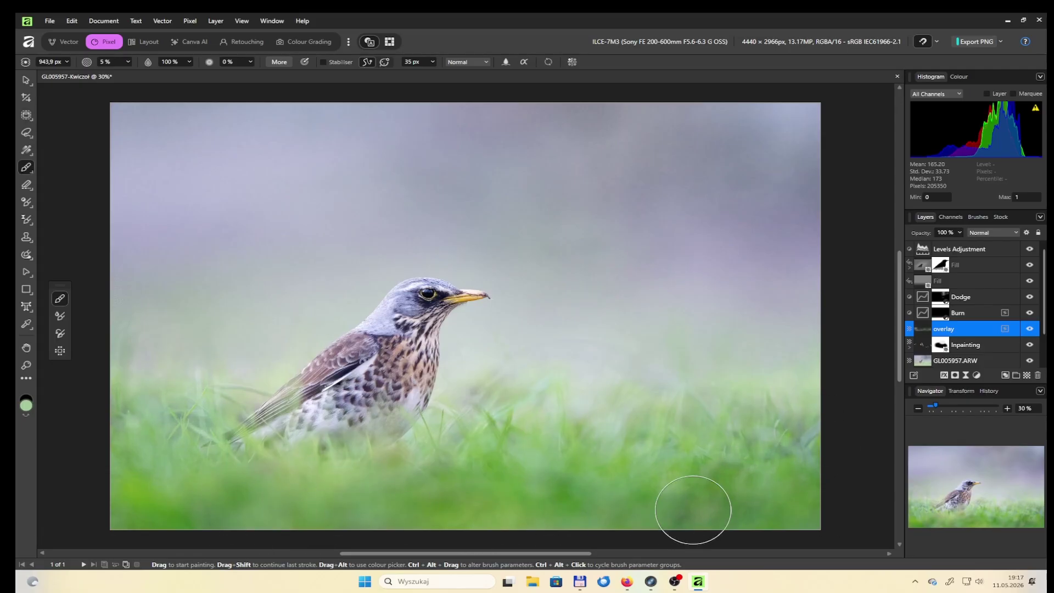
With the overlay layer active, sample soft tones from the blurred background as the brush colour
left_click(161, 334, "alt")
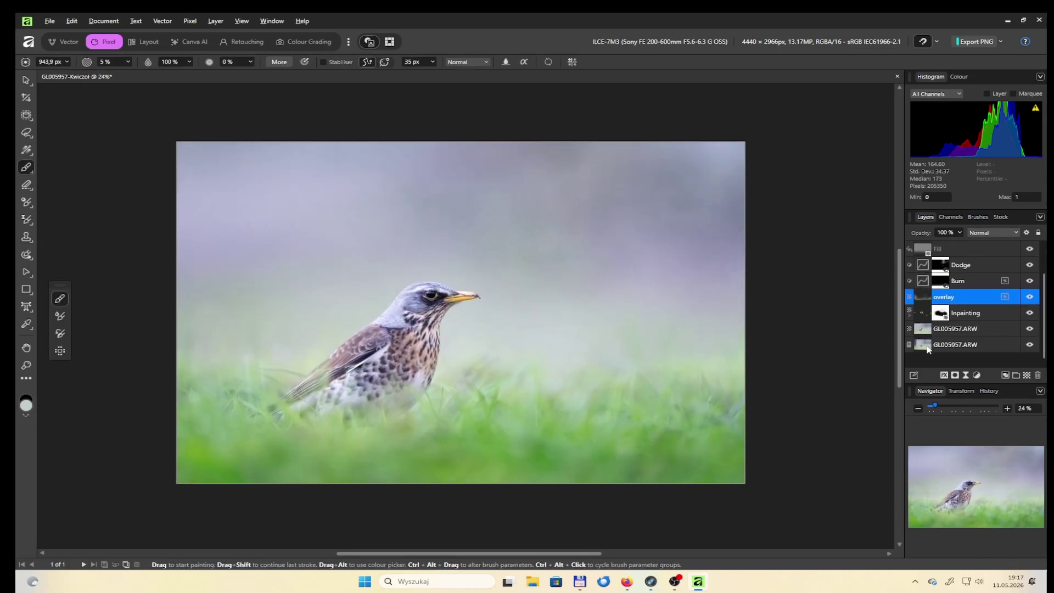
left_click(927, 344)
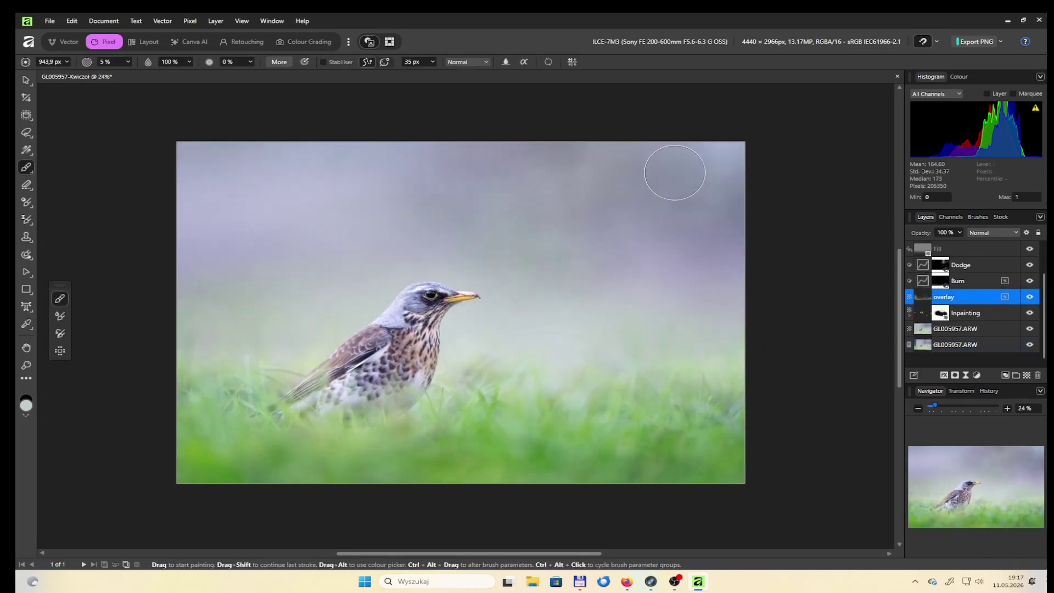
left_click(687, 206, "alt")
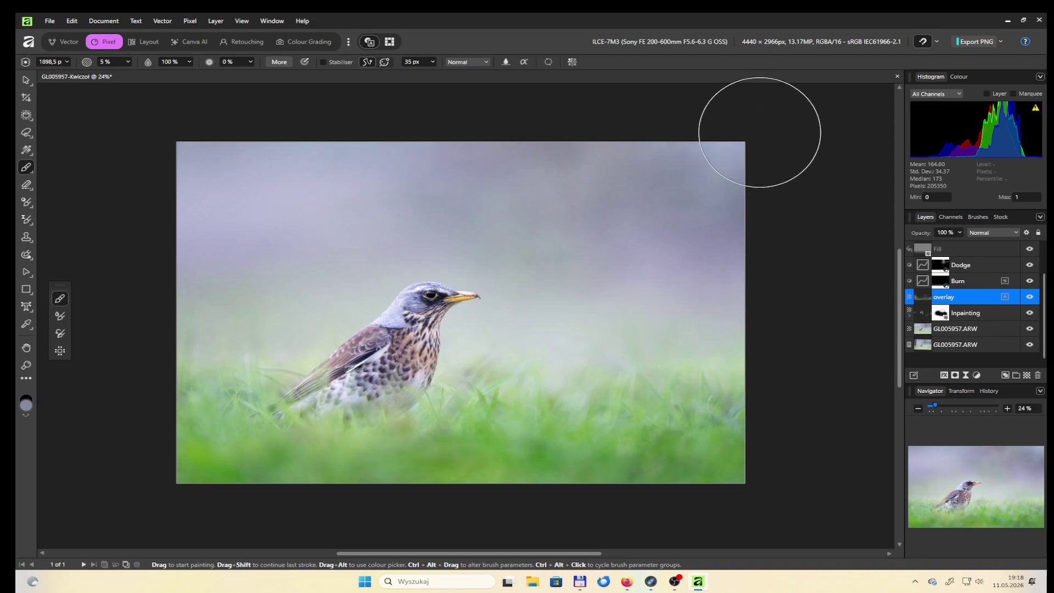
scroll(595, 368, "up", 5)
left_click(524, 273, "alt")
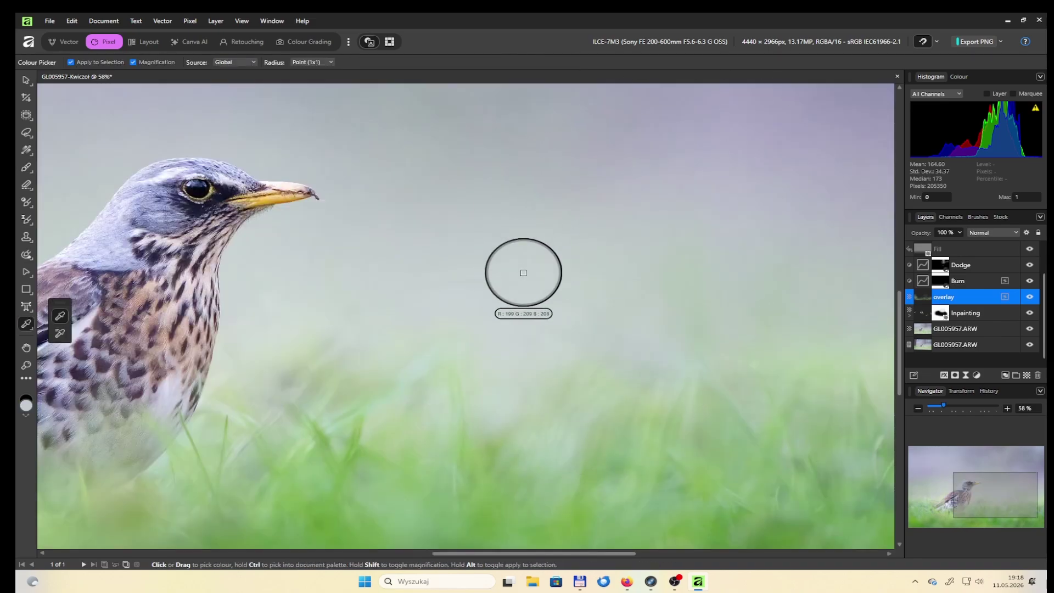
key("b")
scroll(414, 287, "down", 6)
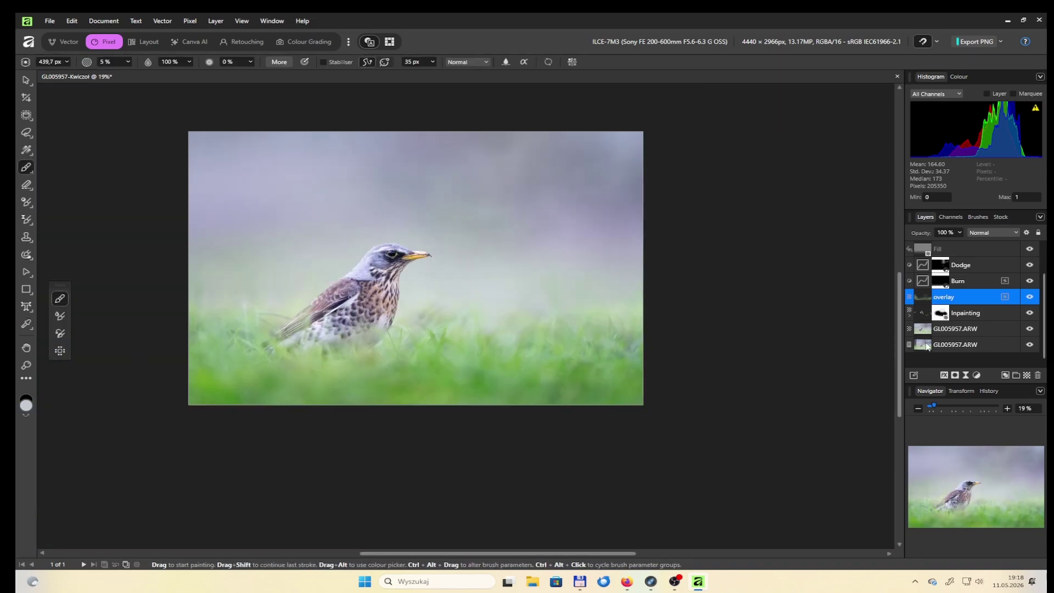
Isolate the lowest GL005957.ARW layer to compare the original with the edited photo, and restore the full view
left_click(928, 344)
left_click(925, 343, "alt")
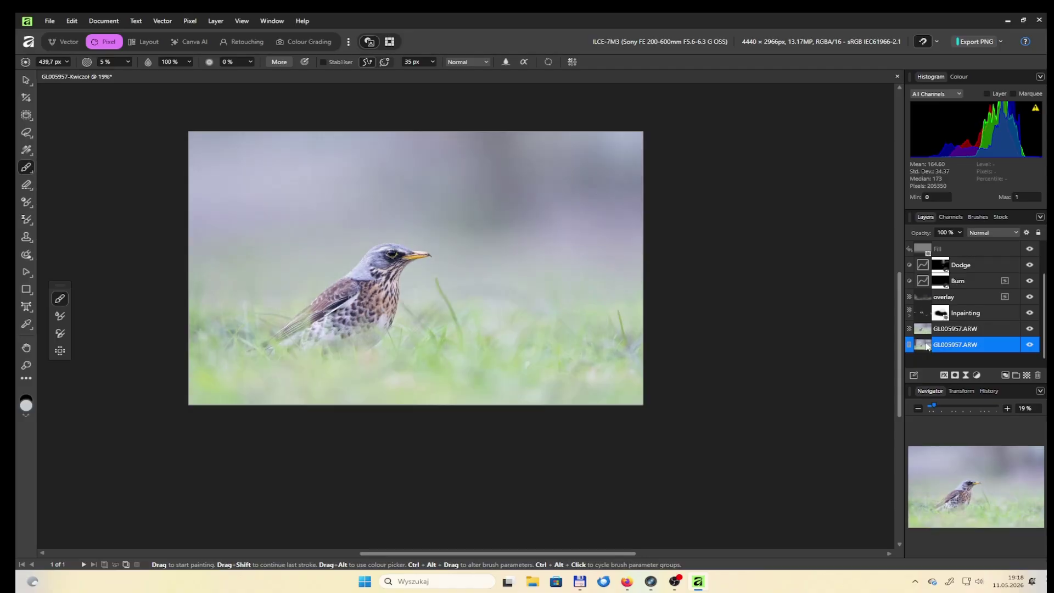
left_click(925, 343, "alt")
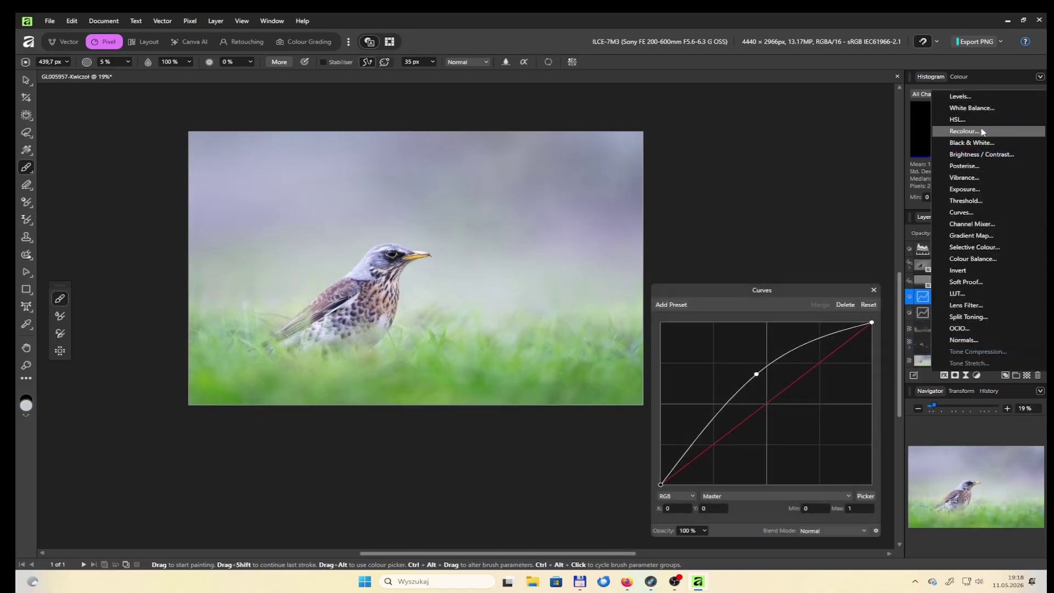
Add an HSL adjustment above the Dodge layer, target the reds sampled from the bird's plumage and set their saturation shift to 10 %
left_click(958, 119)
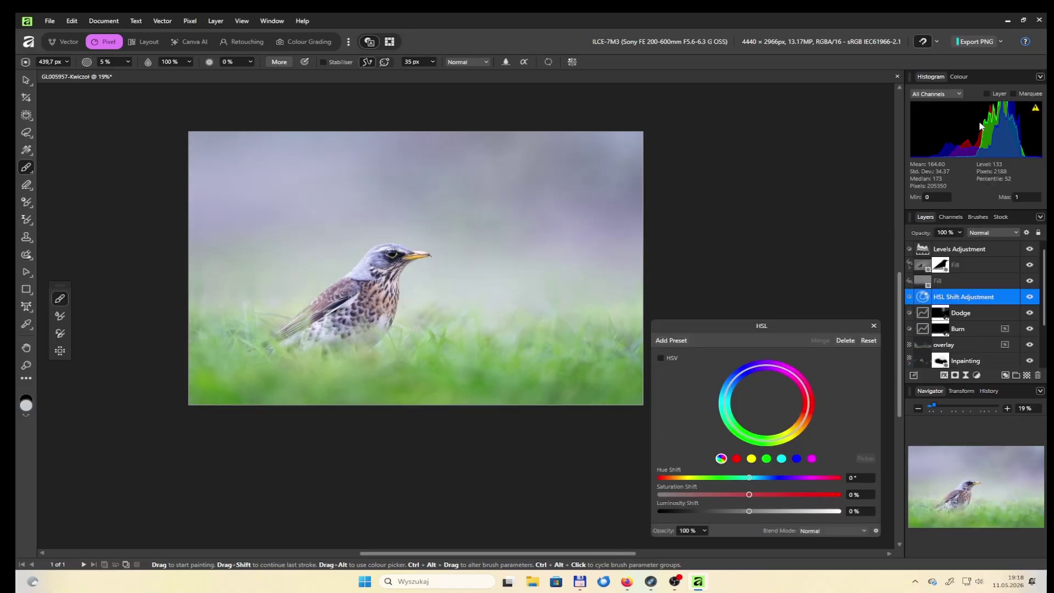
left_click(738, 460)
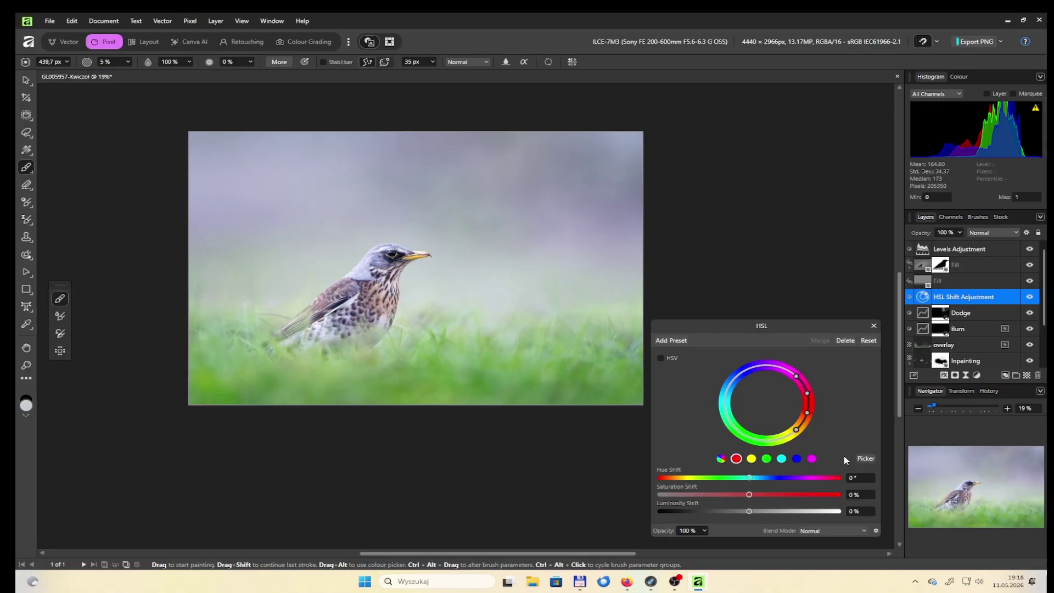
left_click(372, 292)
scroll(371, 292, "up", 5)
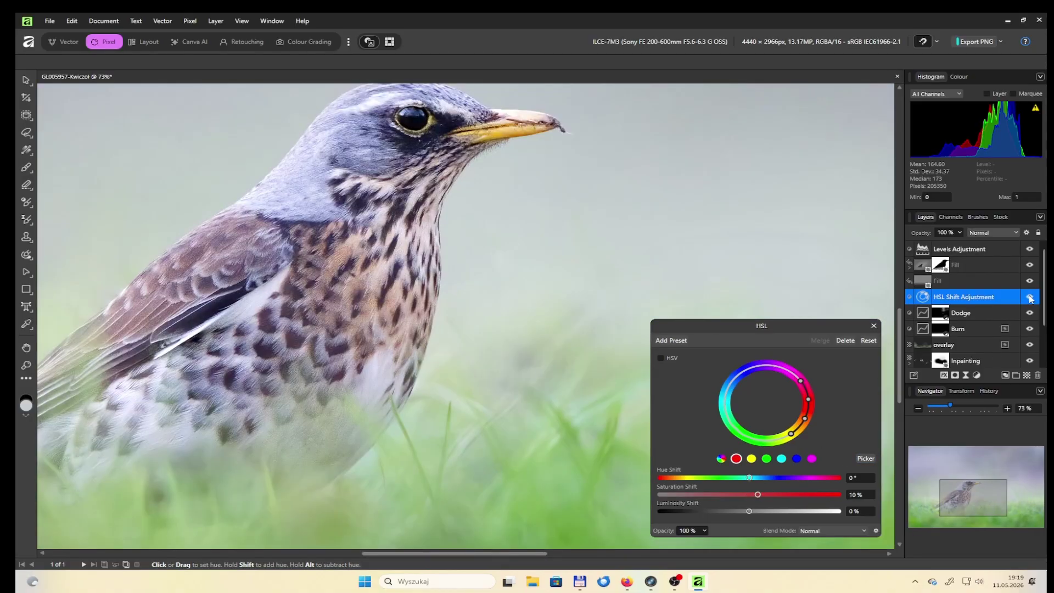
left_click(751, 458)
scroll(606, 353, "down", 4)
left_click(874, 326)
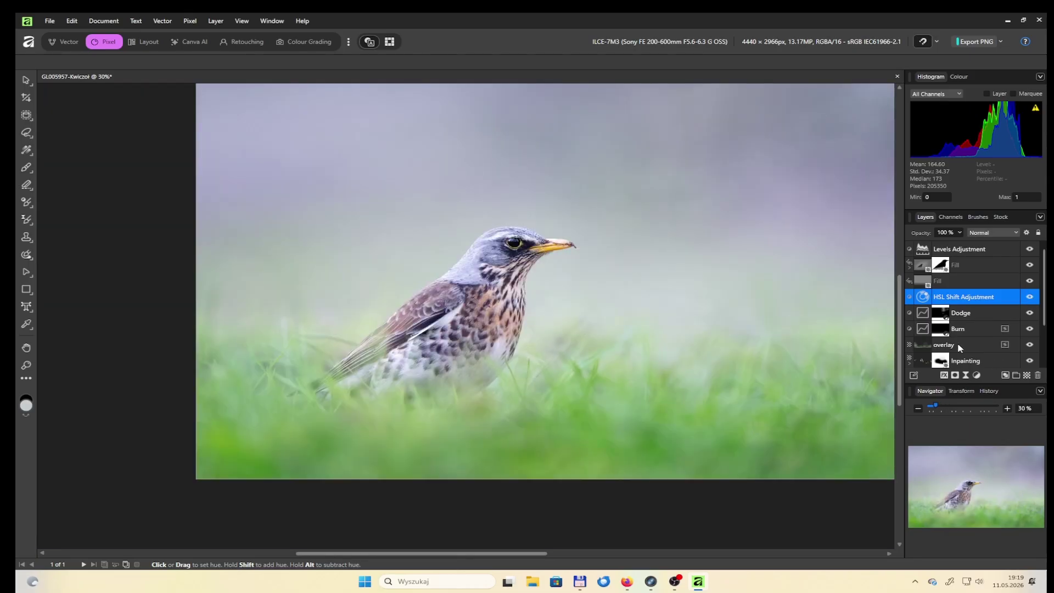
Compare the edited photo with the isolated original GL005957.ARW layer again
key("ctrl+minus")
scroll(923, 350, "down", 2)
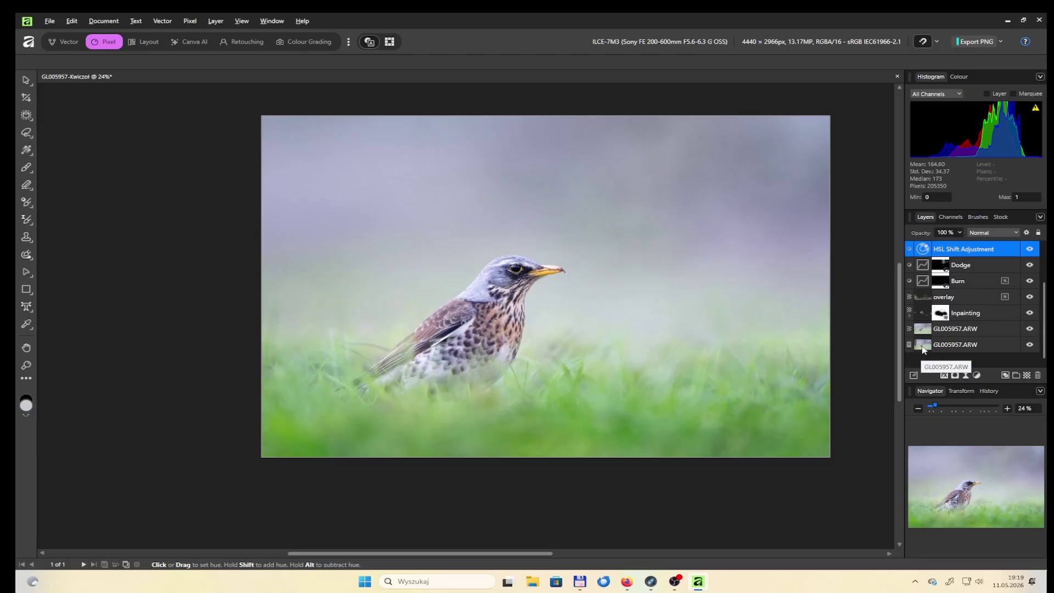
left_click(922, 346, "alt")
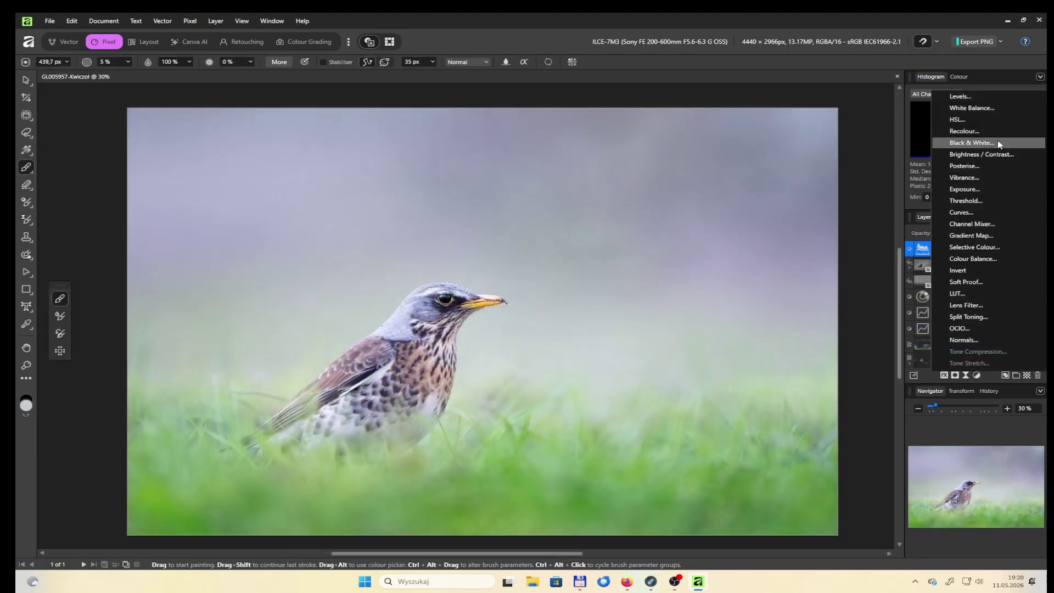
Add a Brightness / Contrast adjustment above the Levels layer, raise the brightness slightly and compare its effect on and off
left_click(996, 155)
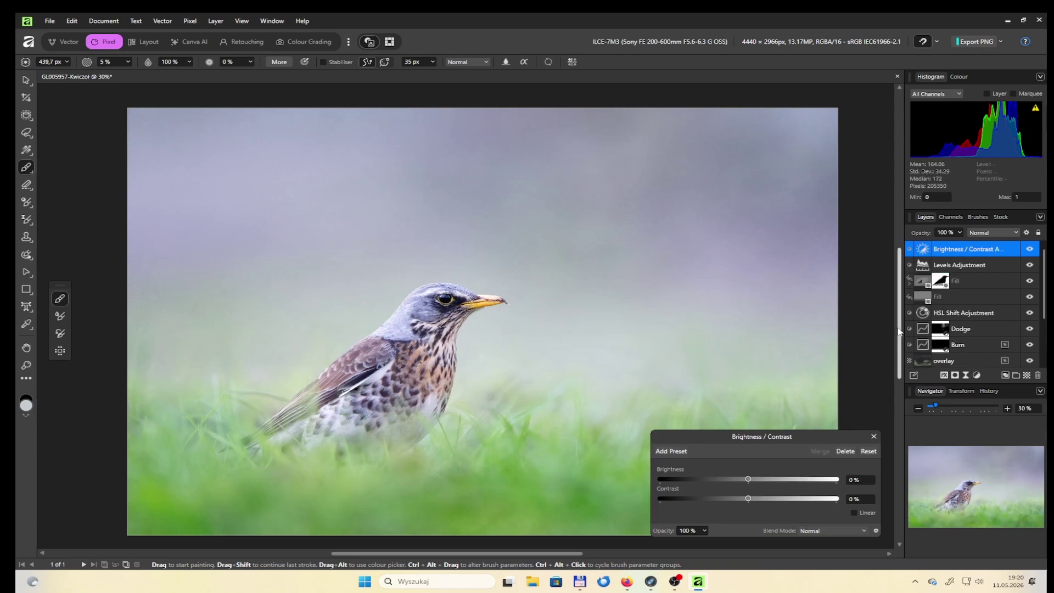
mouse_move(749, 479)
left_mouse_down()
mouse_move(752, 499)
mouse_move(753, 479)
left_mouse_up()
left_click(1030, 250)
left_click(1030, 249)
left_click(874, 436)
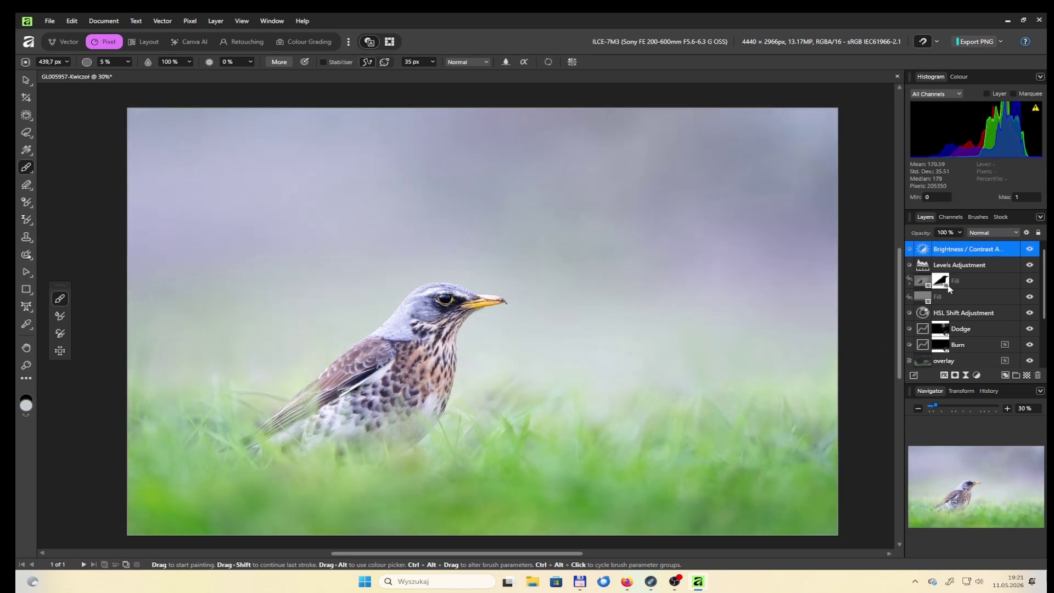
Add a Vibrance adjustment directly above the Levels layer and set the vibrance to 11 %
left_click(966, 265)
left_click(977, 376)
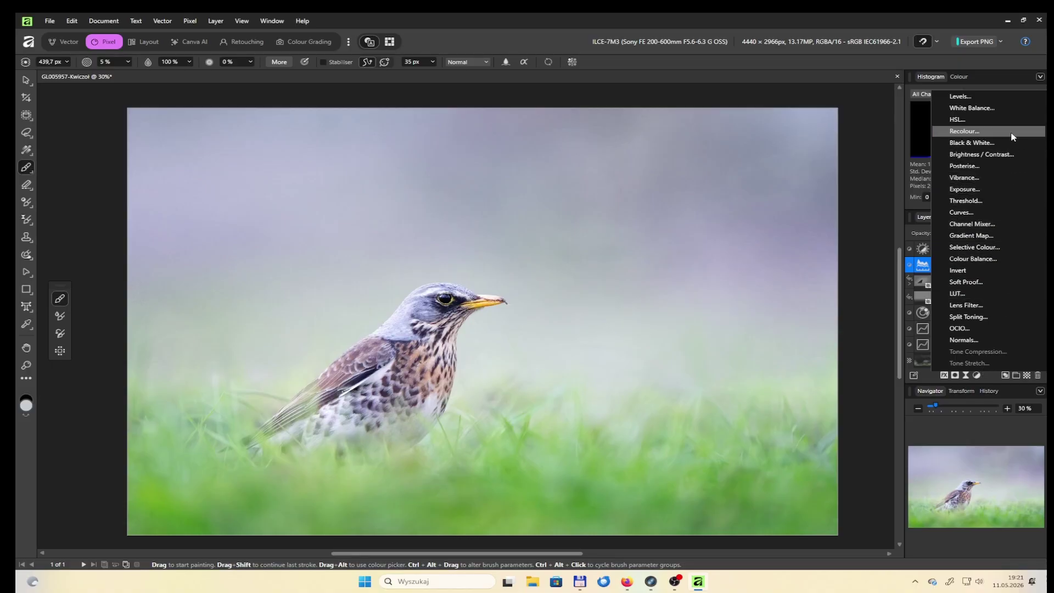
left_click(982, 177)
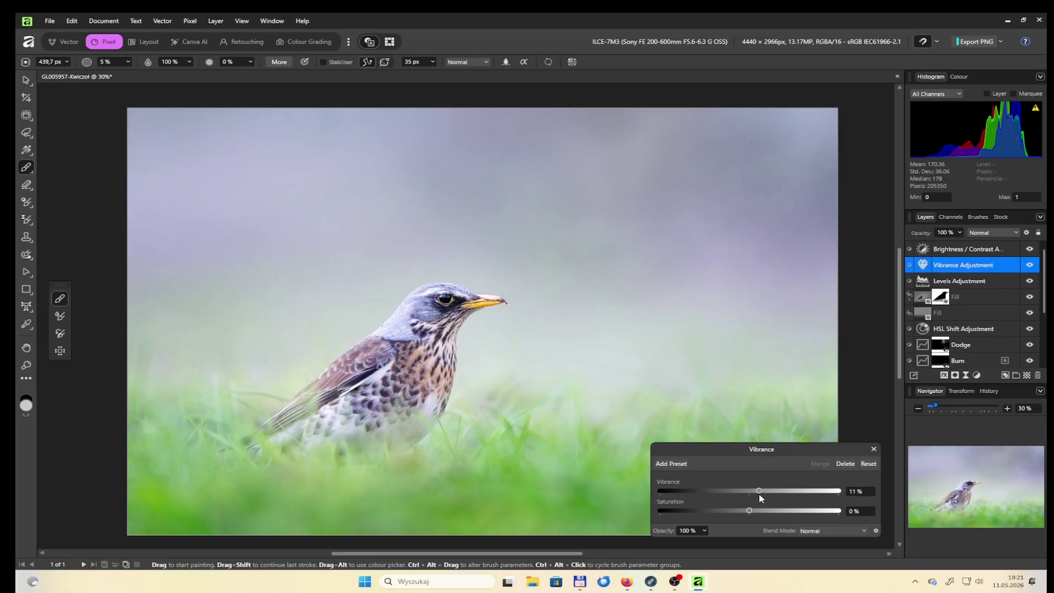
left_click(873, 449)
Isolate the bottom raw layer to check the original against the current edit, and return to the full view
scroll(966, 308, "down", 3)
left_click(925, 344, "alt")
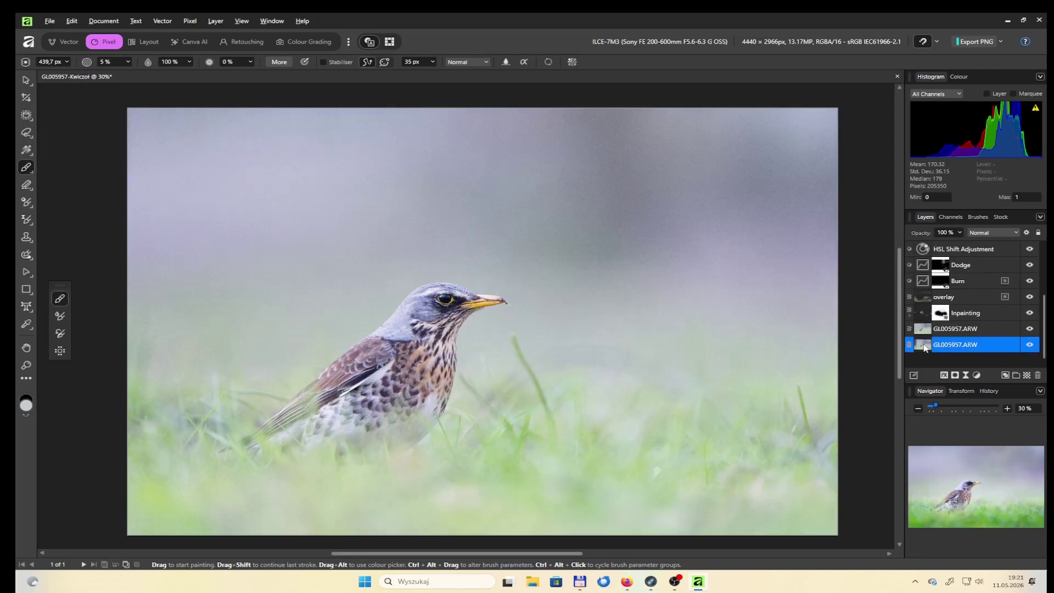
left_click(924, 345, "alt")
On the Burn layer's mask, paint white at 10 % opacity with a brush of about 38 px between the bird's eye and beak
left_click(923, 284)
scroll(443, 303, "up", 7)
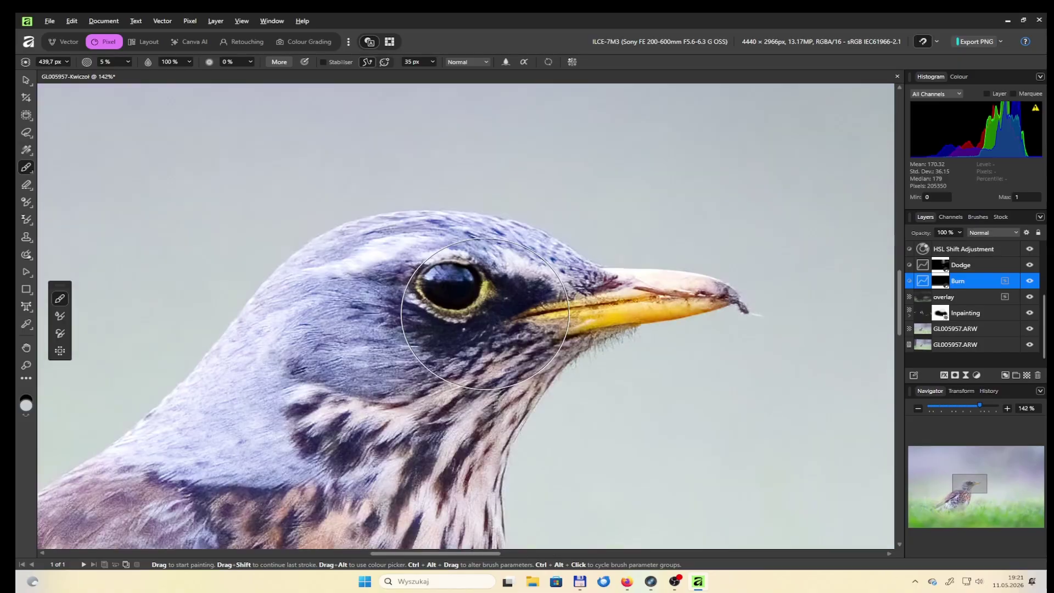
double_click(27, 406)
left_click(382, 206)
left_click(657, 380)
key("bracketleft")
key("bracketleft")
key("bracketleft")
key("bracketleft")
key("bracketleft")
key("bracketleft")
key("bracketleft")
key("bracketleft")
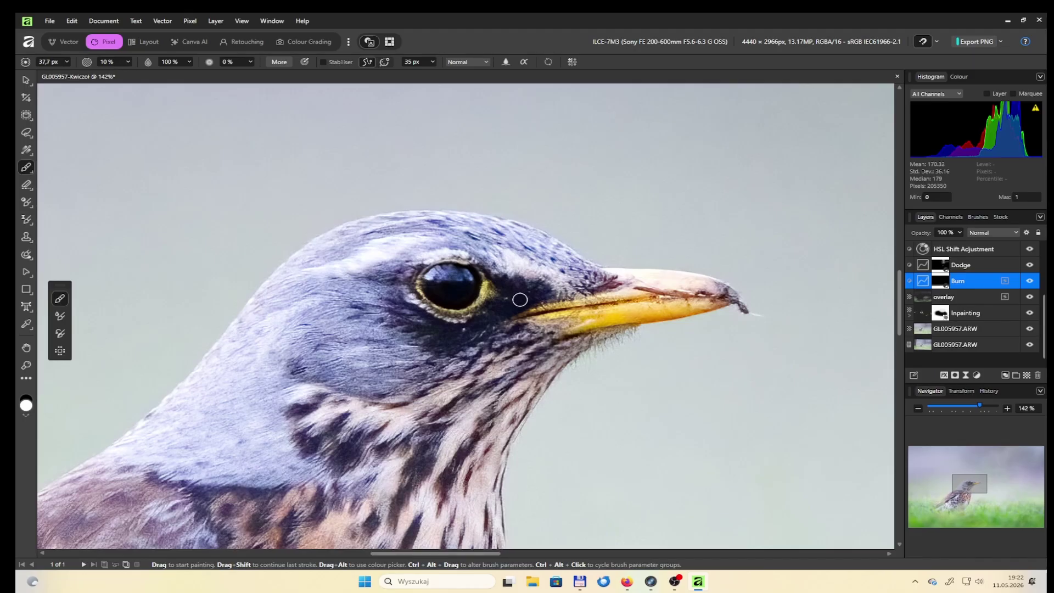
Add a new fill layer above the masked Fill layer and set its blend mode to Soft Light
scroll(329, 354, "down", 7)
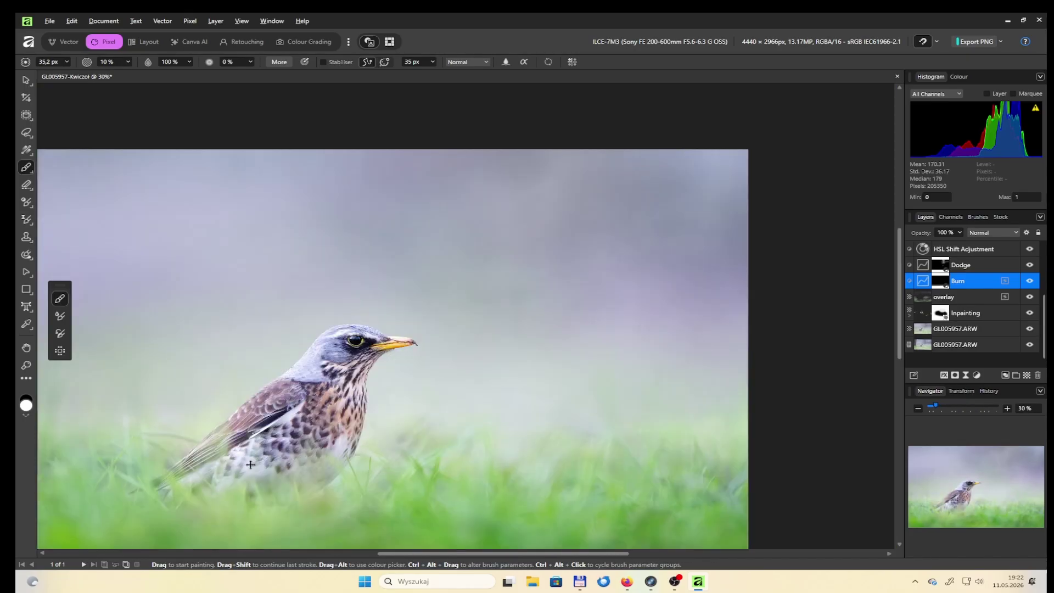
scroll(204, 478, "up", 3)
scroll(685, 380, "down", 4)
left_click_drag(842, 293, 735, 280)
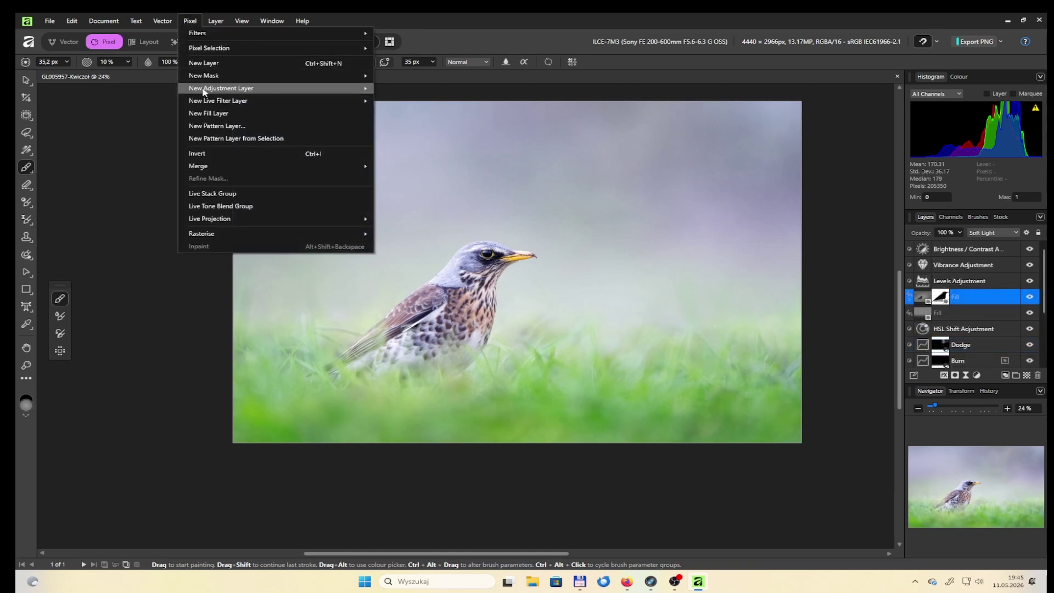
left_click(208, 113)
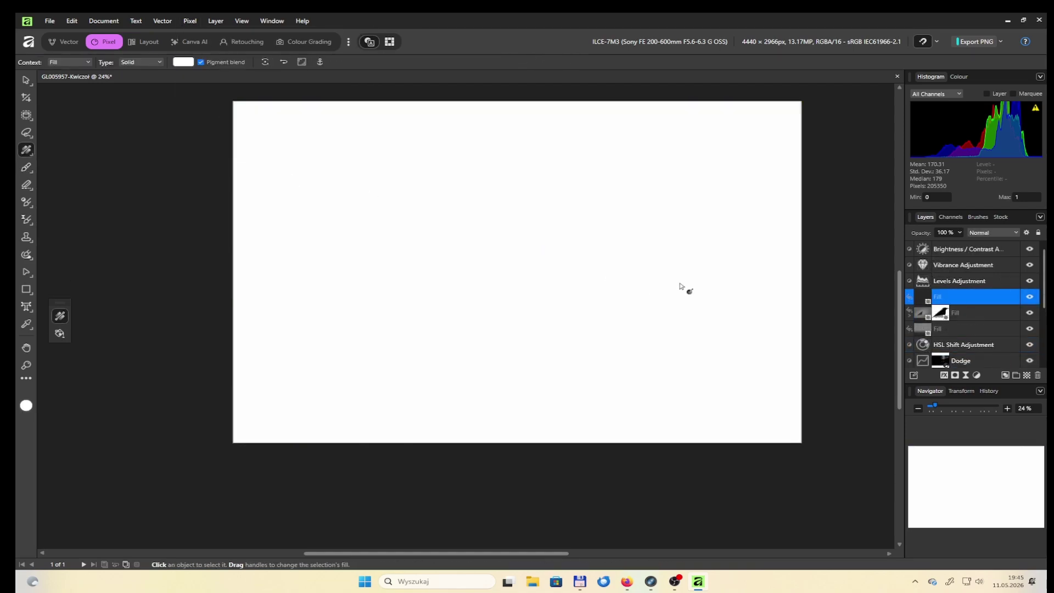
left_click(991, 232)
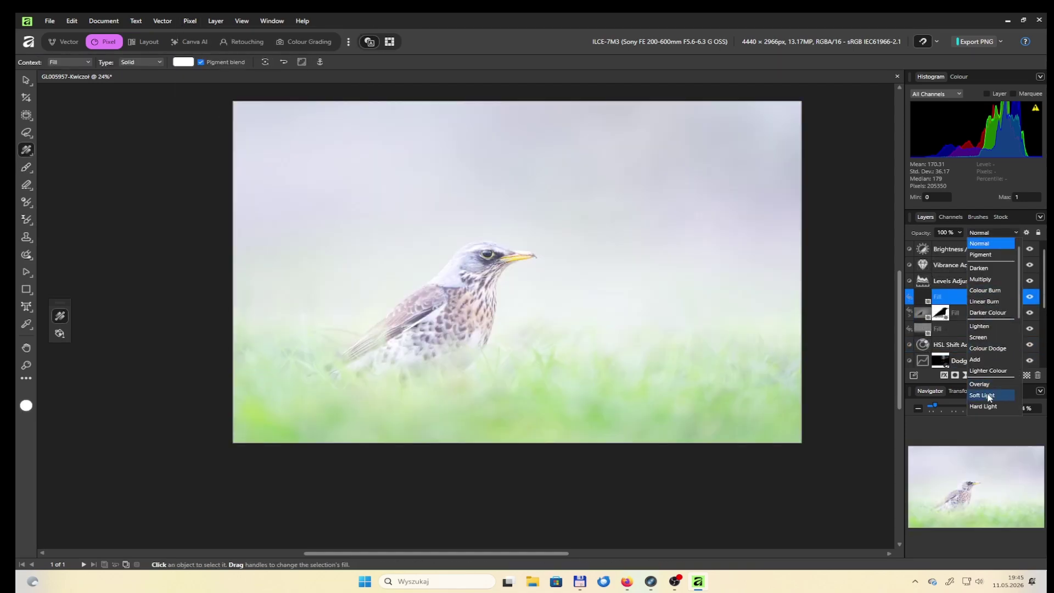
left_click(981, 396)
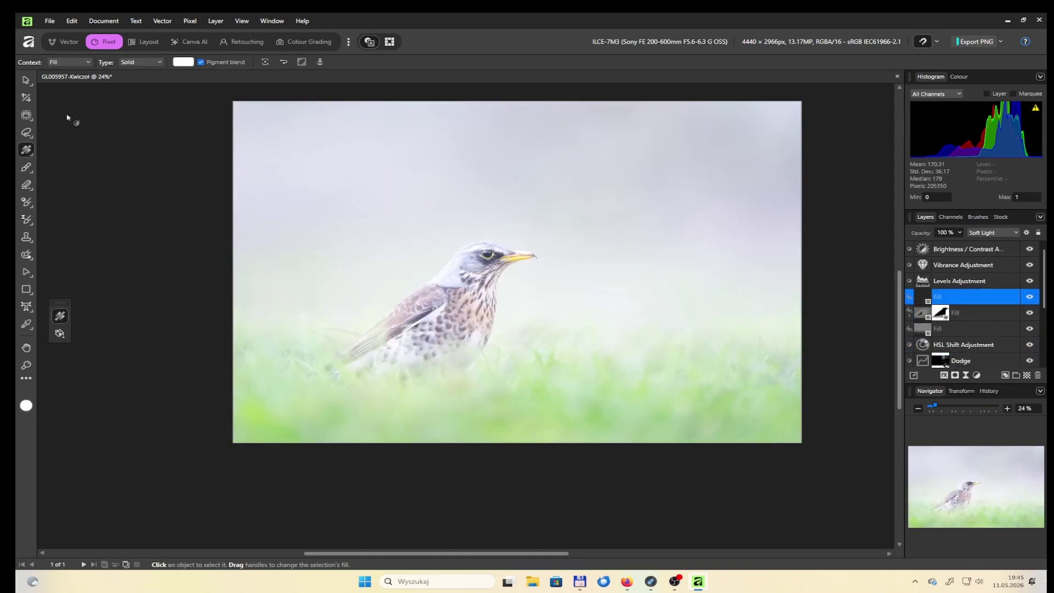
Change the new fill to an elliptical gradient centred in the upper background beyond the bird's beak
left_click(141, 62)
left_click(144, 110)
left_click_drag(517, 101, 510, 217)
left_click_drag(645, 107, 814, 102)
left_click_drag(517, 102, 613, 126)
left_click_drag(613, 242, 613, 238)
left_click(613, 238)
Set the gradient's outer stop to grey 50 and its centre stop to grey 70
left_click(184, 61)
left_click(266, 96)
left_click(147, 143)
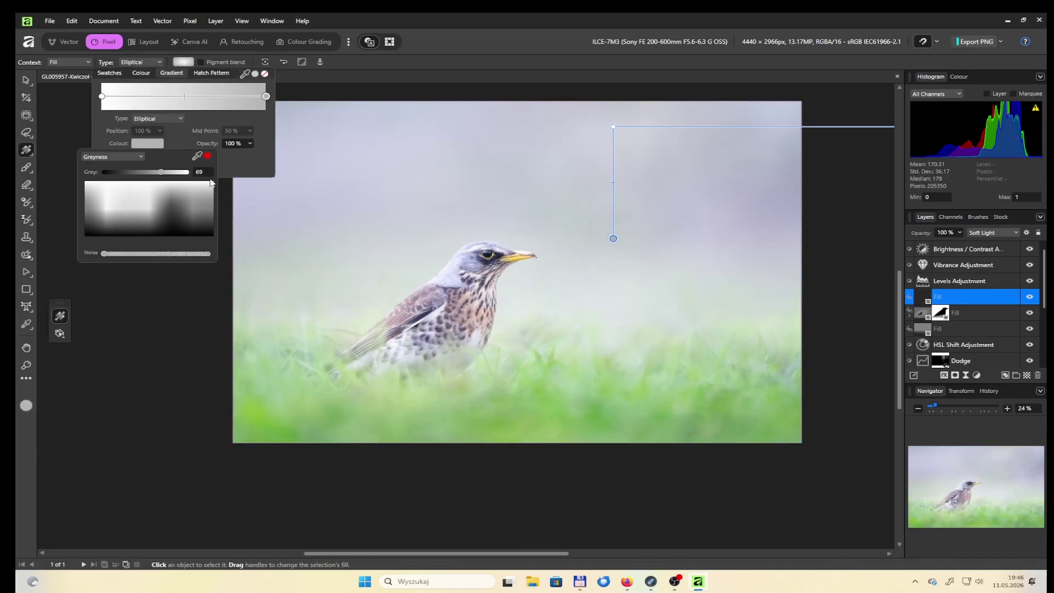
type("50")
key("Return")
left_click(101, 96)
left_click(147, 144)
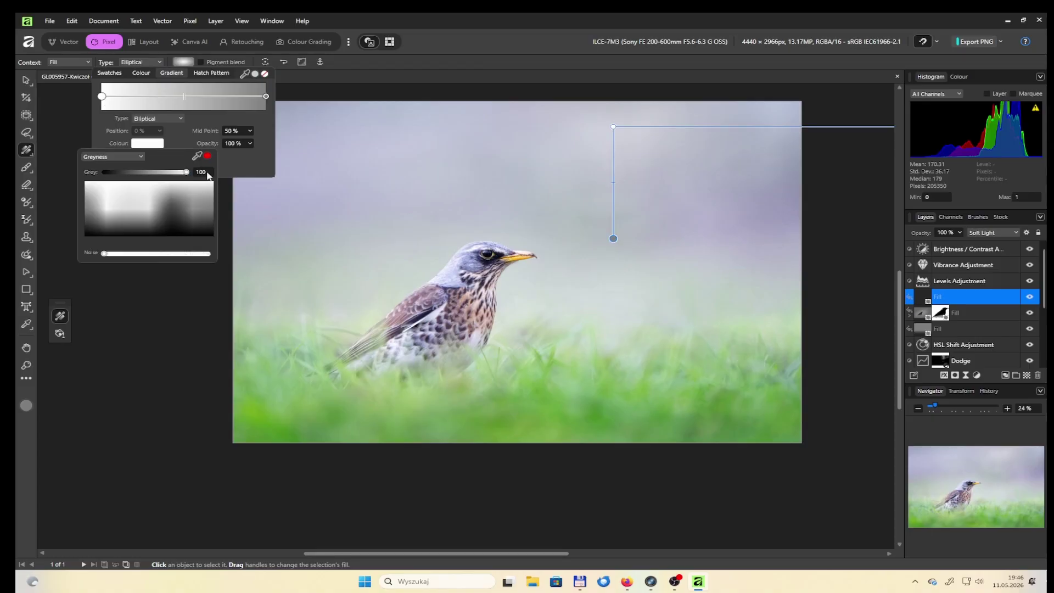
type("70")
key("Return")
Move the gradient's centre to the background above and ahead of the beak, and stretch the ellipse wide across the upper background
left_click_drag(614, 127, 624, 231)
left_click_drag(622, 150, 637, 144)
left_click_drag(393, 147, 436, 145)
left_click_drag(536, 144, 499, 145)
left_click_drag(637, 144, 669, 147)
left_click_drag(669, 228, 669, 255)
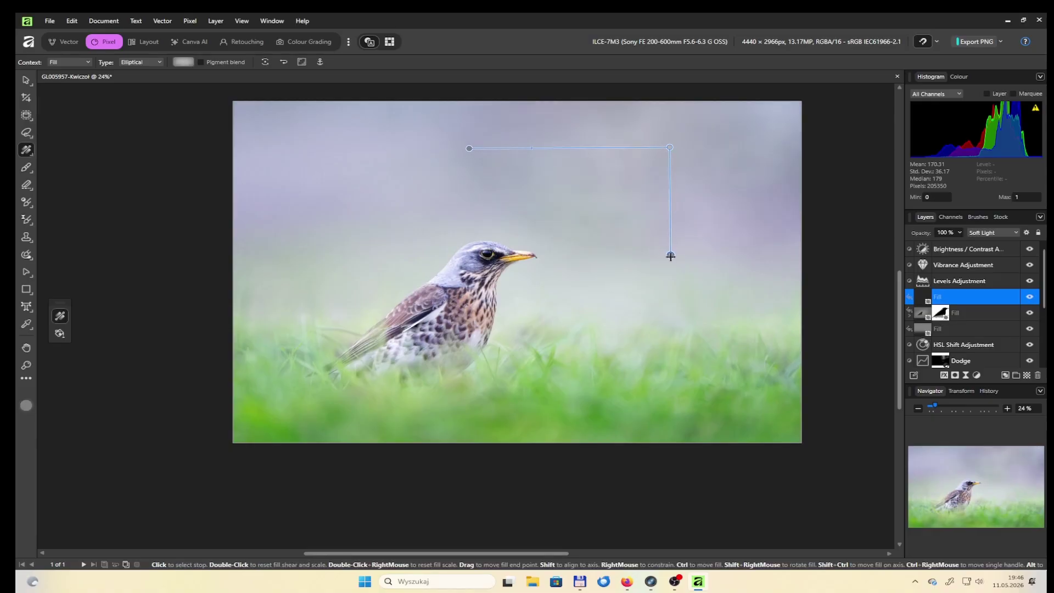
left_click_drag(469, 148, 416, 148)
left_click_drag(669, 254, 669, 258)
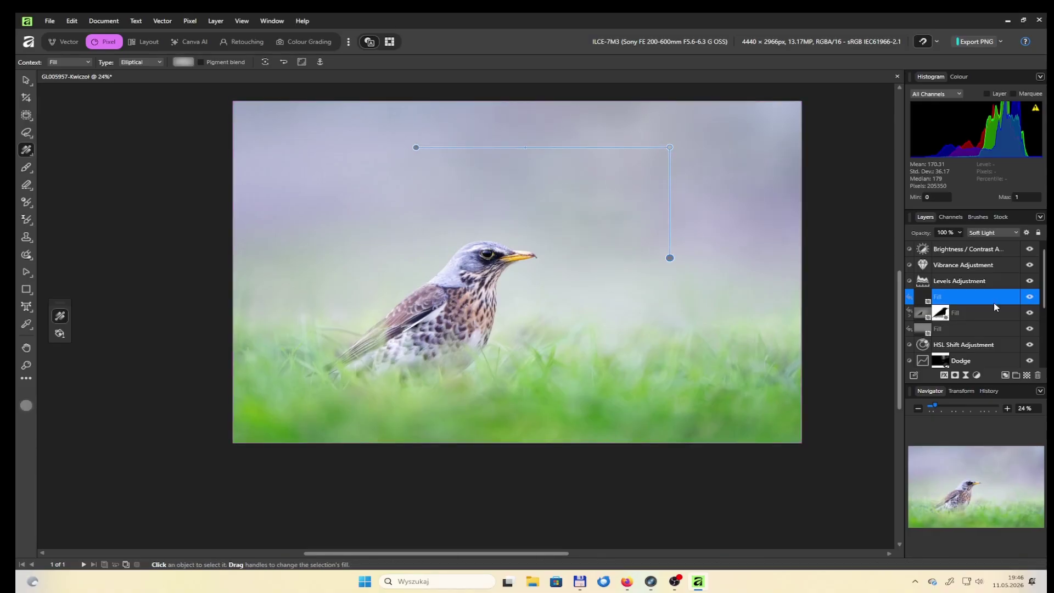
left_click_drag(417, 148, 361, 148)
Compare the finished edit with the original by isolating the lowest GL005957.ARW layer
scroll(938, 330, "down", 3)
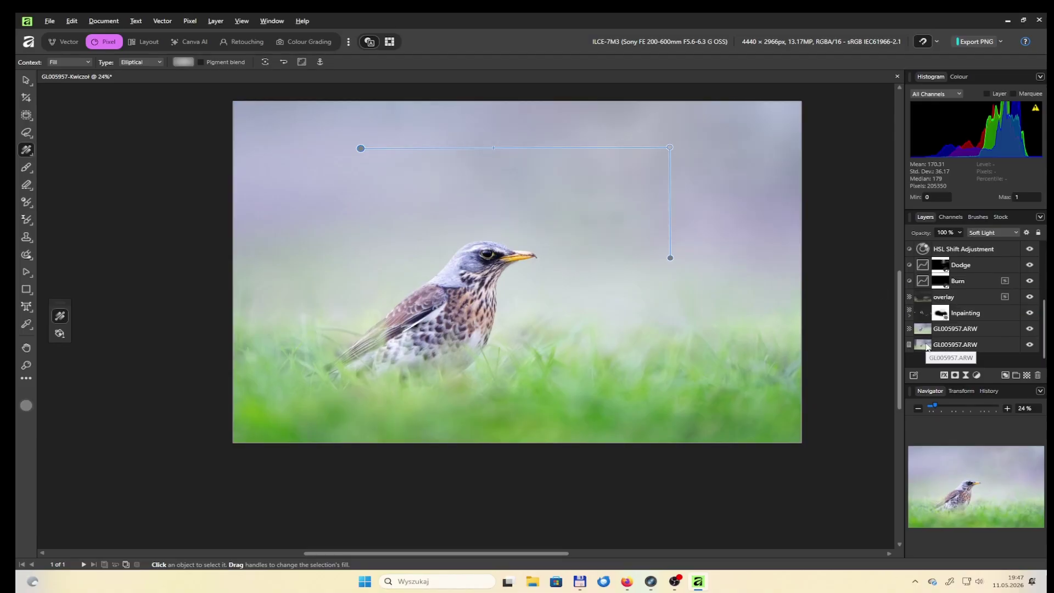
left_click(927, 344)
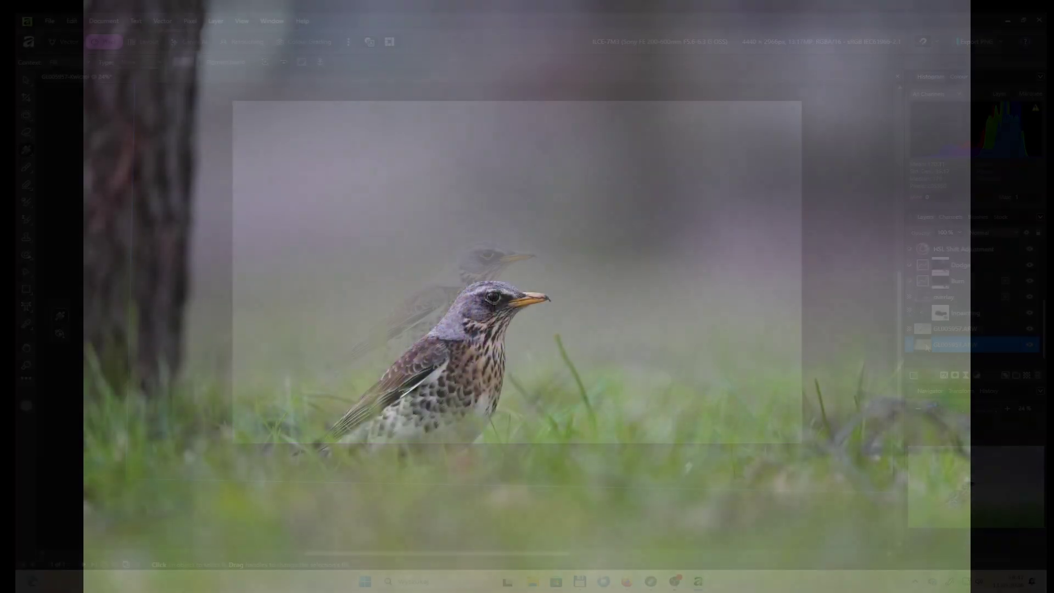